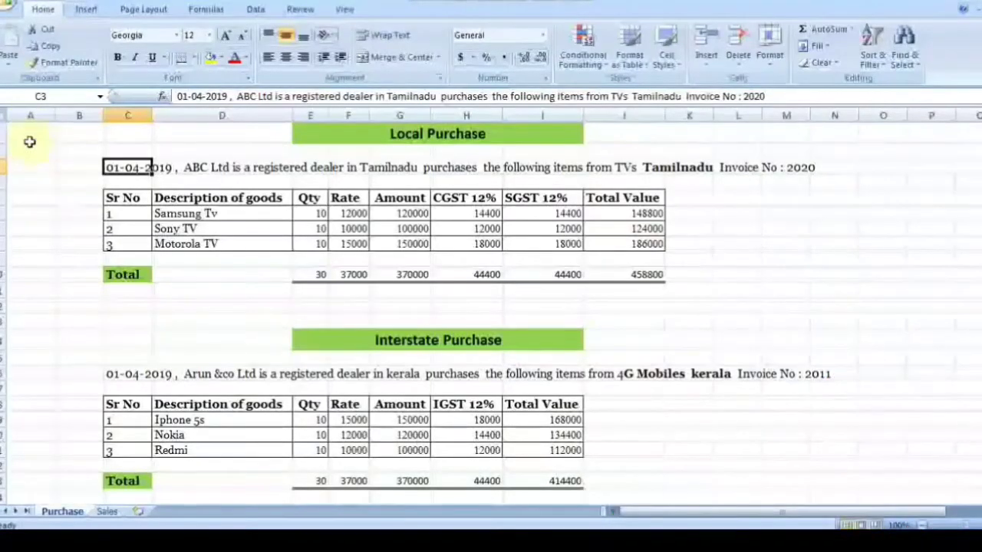
Check the local purchase entry in the Excel sheet, switch to Tally.ERP 9 and open a purchase voucher
{"action": "left_click", "coordinate": [30, 138]}
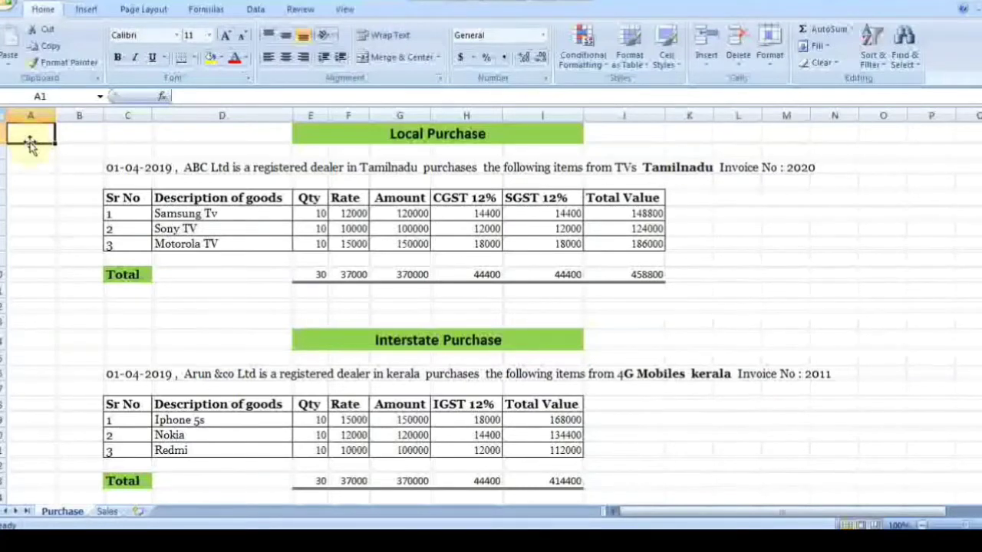
{"action": "left_click", "coordinate": [119, 168]}
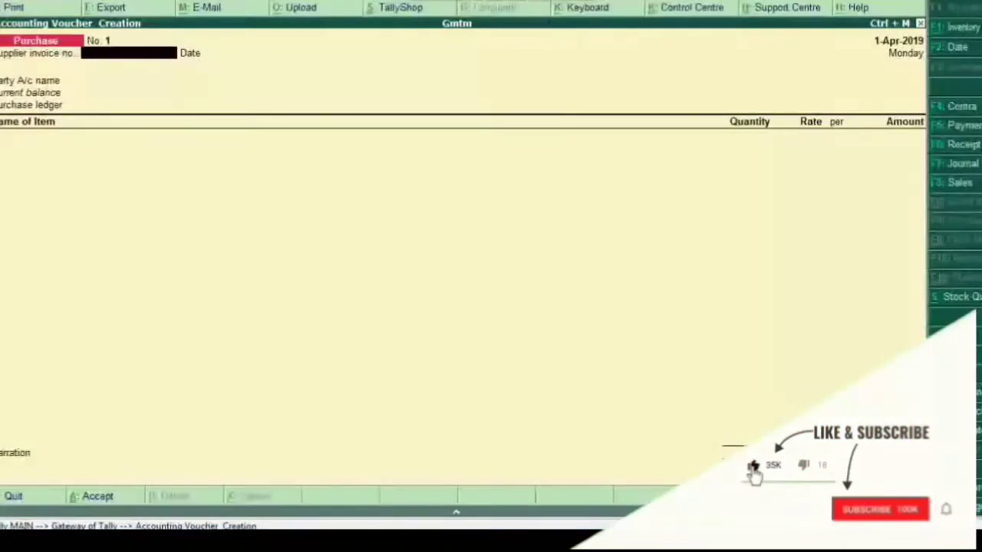
{"action": "key", "text": "Escape"}
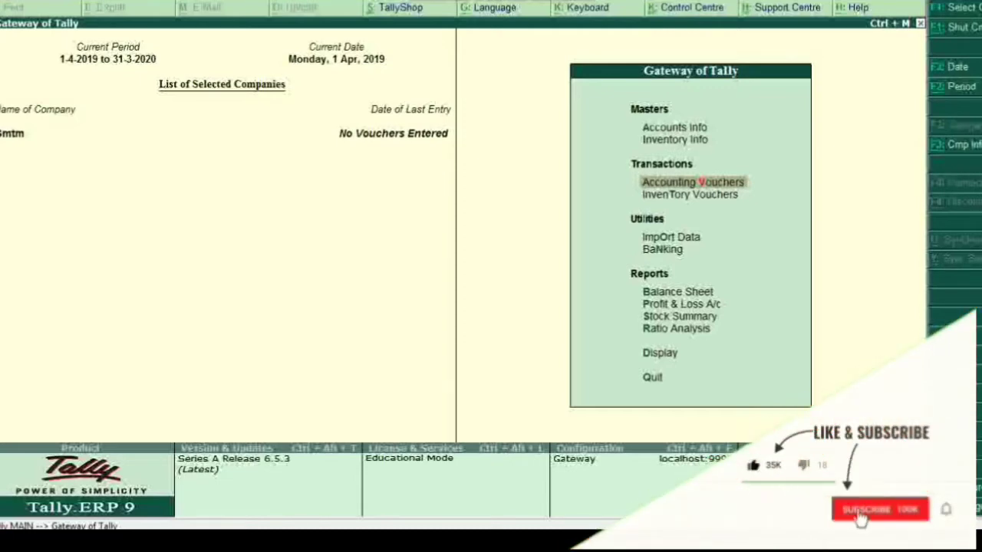
{"action": "key", "text": "Return"}
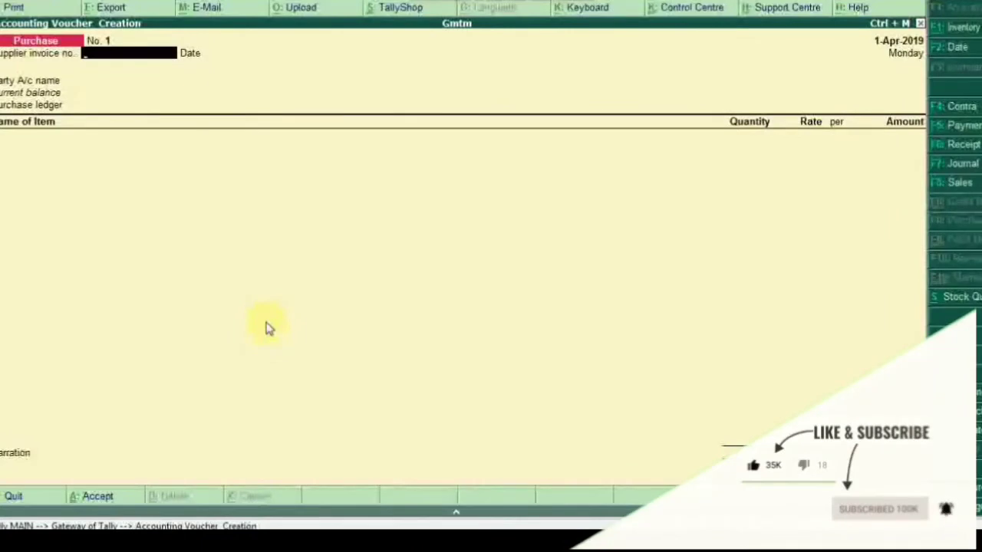
Set the purchase voucher's date to 1-4-2019
{"action": "key", "text": "F2"}
{"action": "type", "text": "1"}
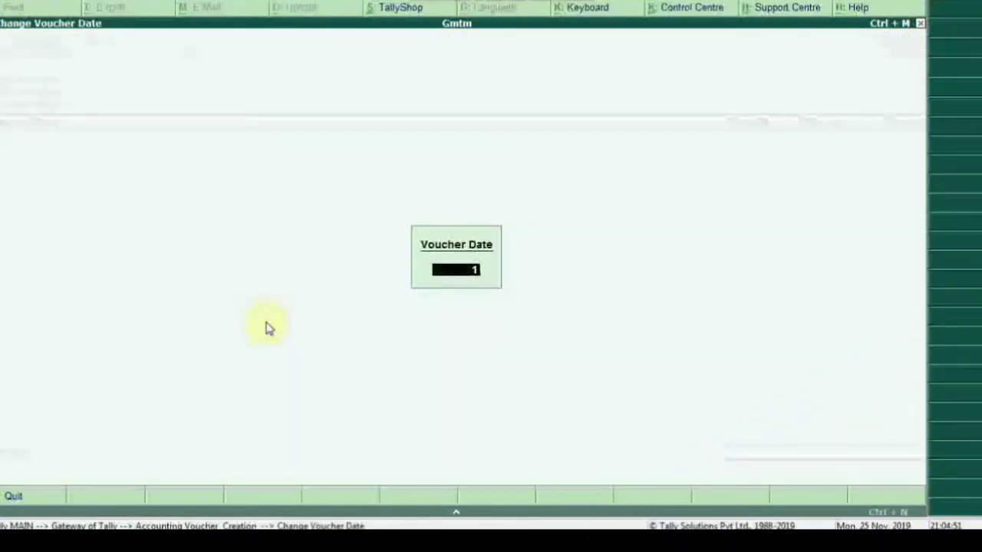
{"action": "type", "text": "-4-2019"}
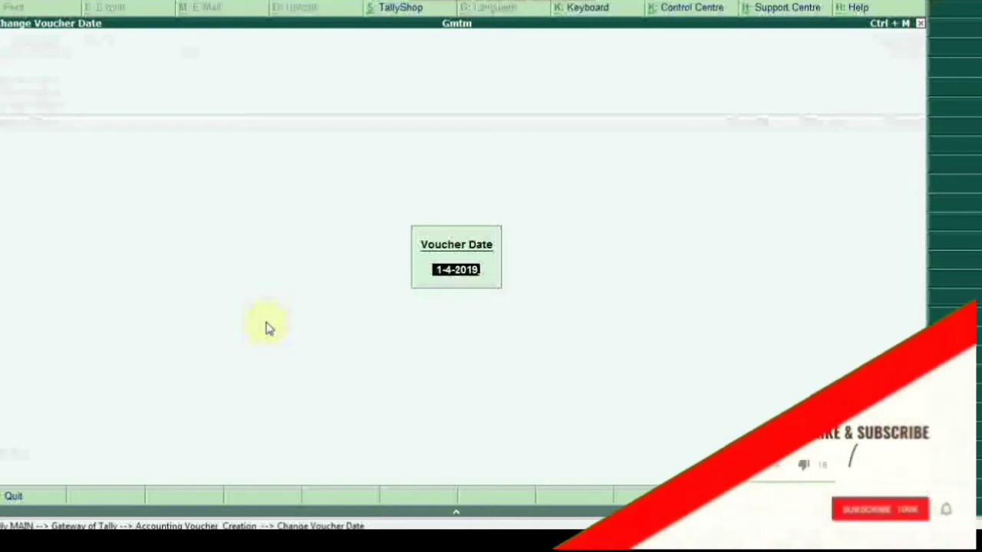
{"action": "key", "text": "Return"}
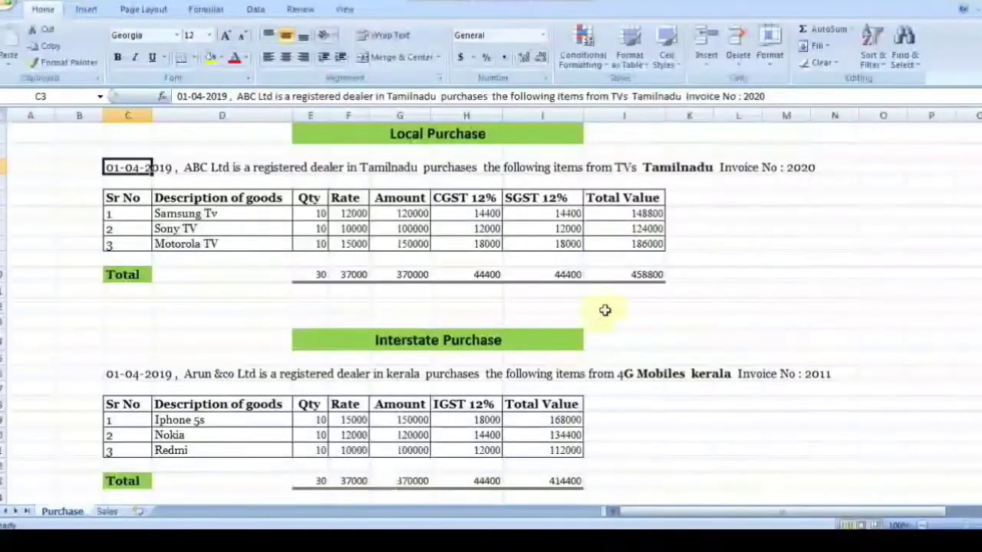
Look up the local purchase's invoice number in Excel and enter supplier invoice number 2020 dated 1-Apr-2019 in the Tally voucher
{"action": "left_click", "coordinate": [782, 168]}
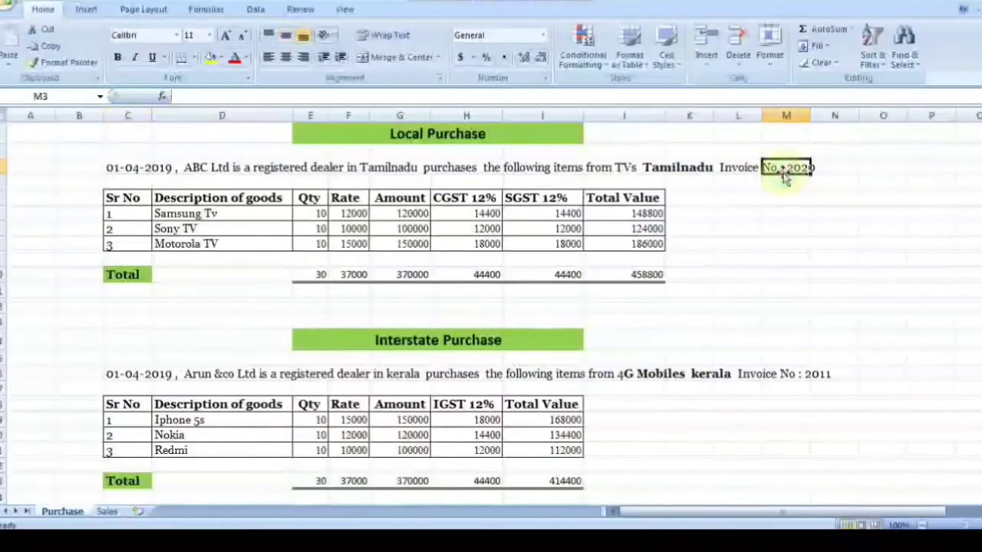
{"action": "left_click", "coordinate": [735, 263]}
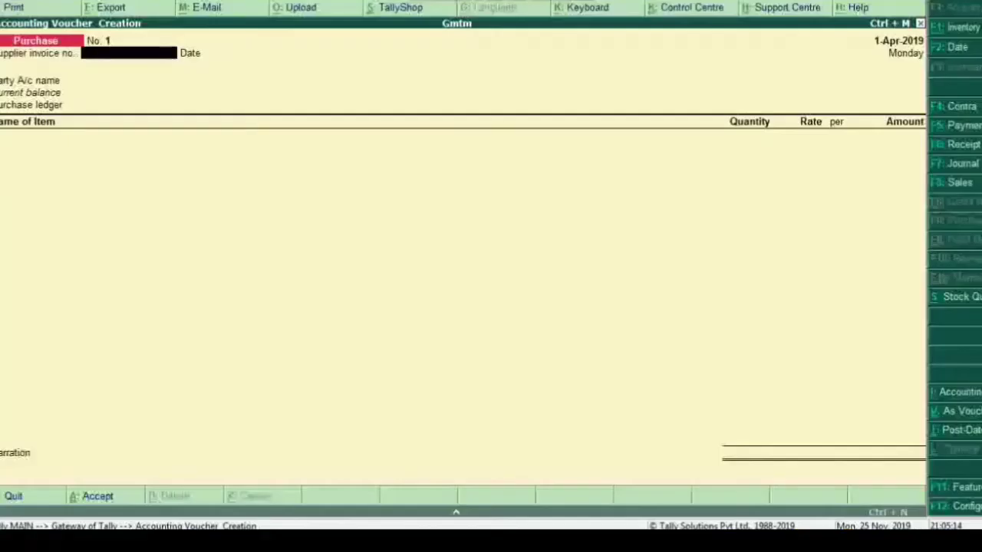
{"action": "type", "text": "2"}
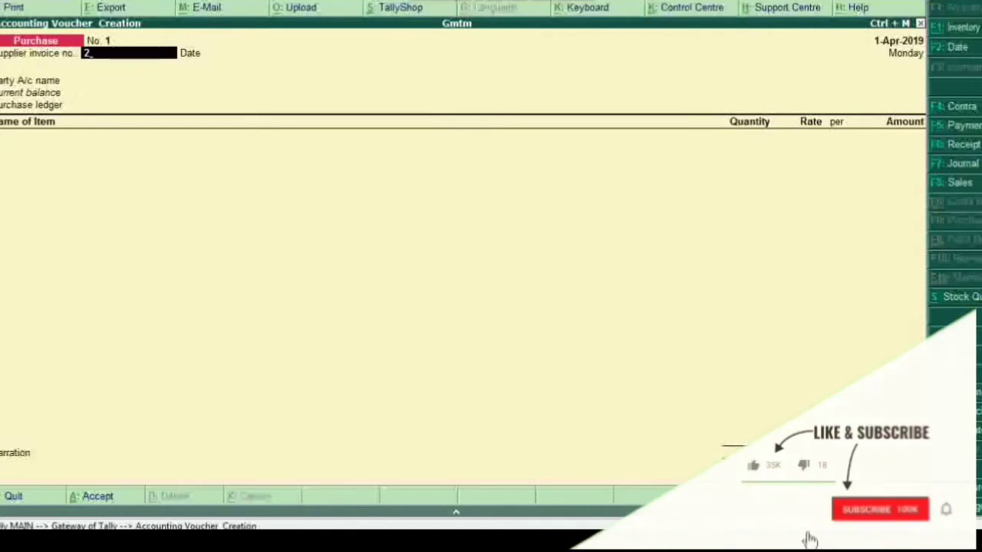
{"action": "type", "text": "020"}
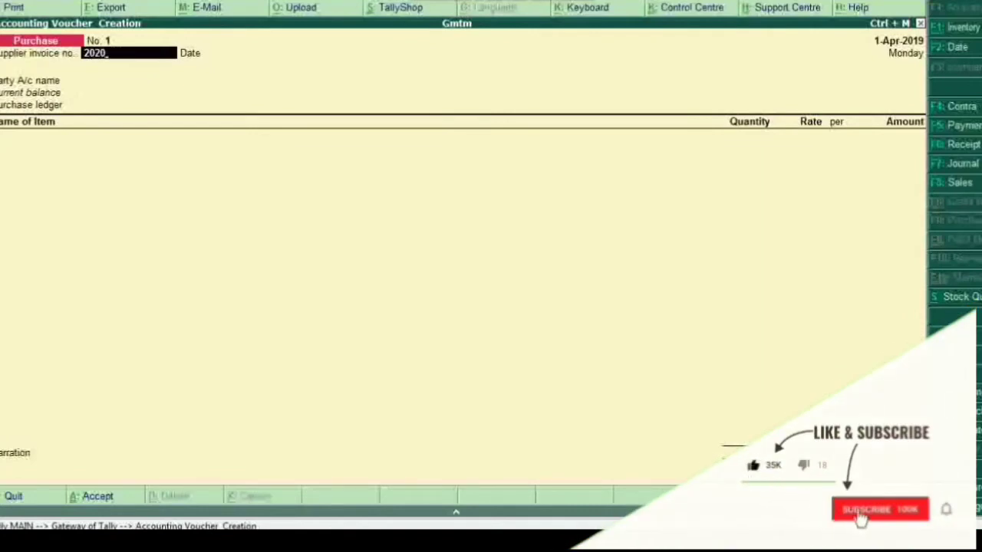
{"action": "key", "text": "Return"}
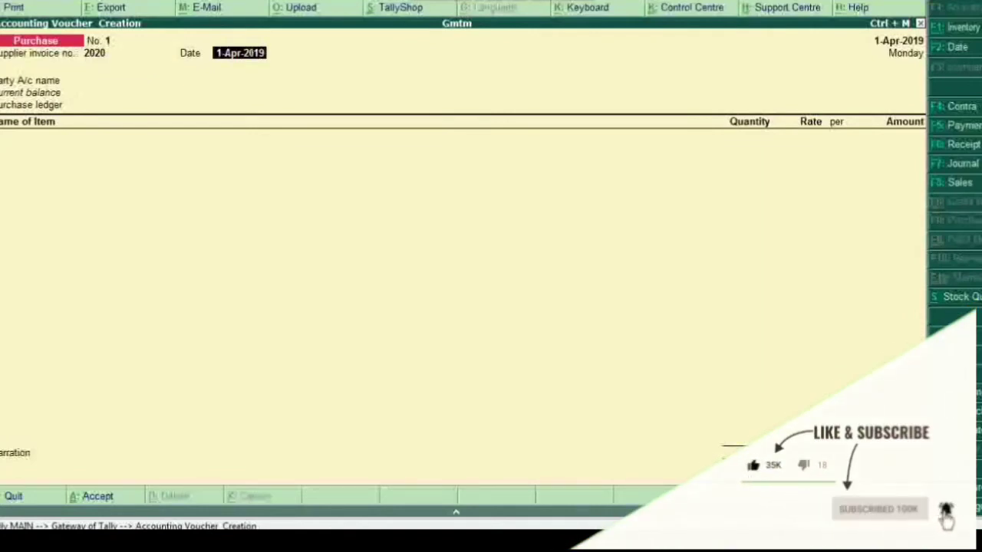
{"action": "key", "text": "Return"}
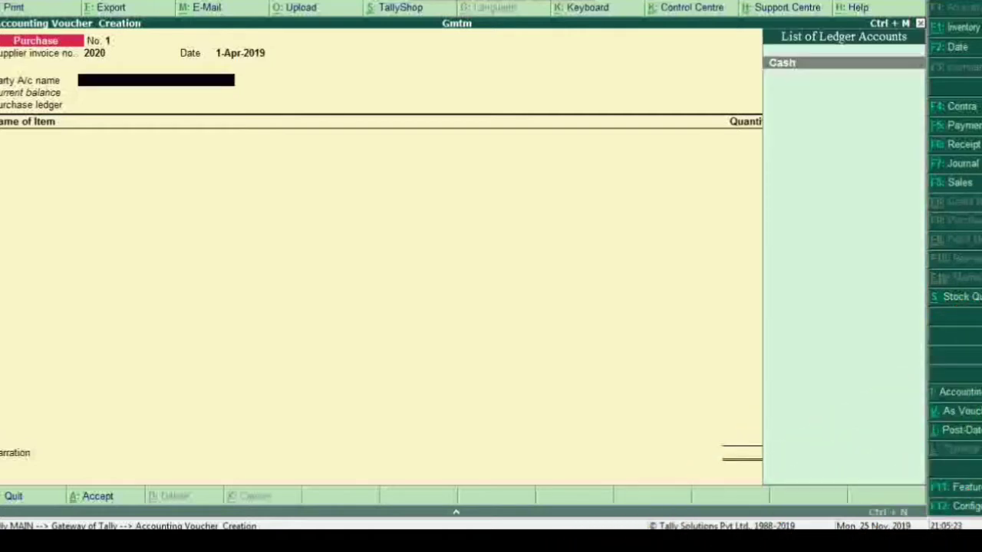
Check the party name in the Excel sheet and start a new party ledger named Abc Ltd from the Tally voucher
{"action": "key", "text": "alt+Tab"}
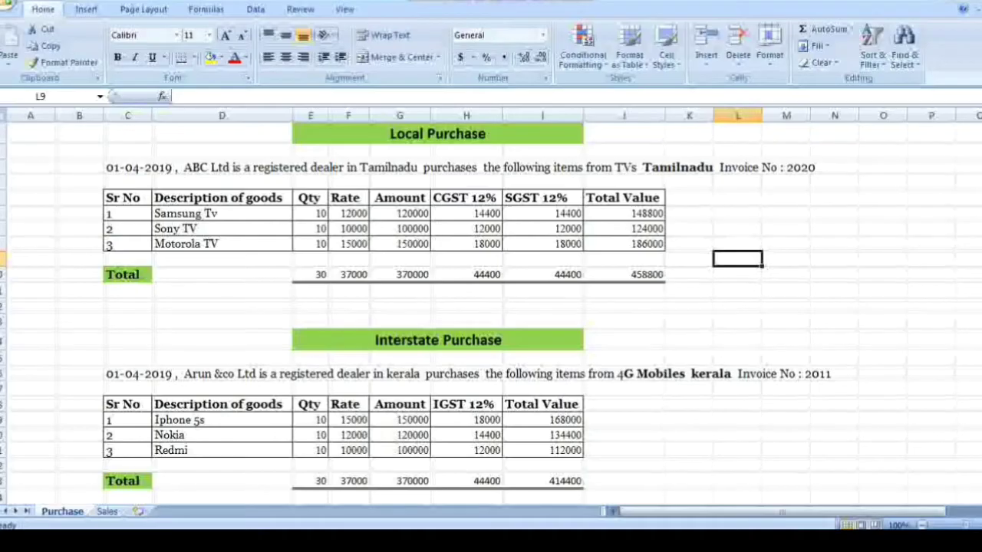
{"action": "left_click", "coordinate": [198, 171]}
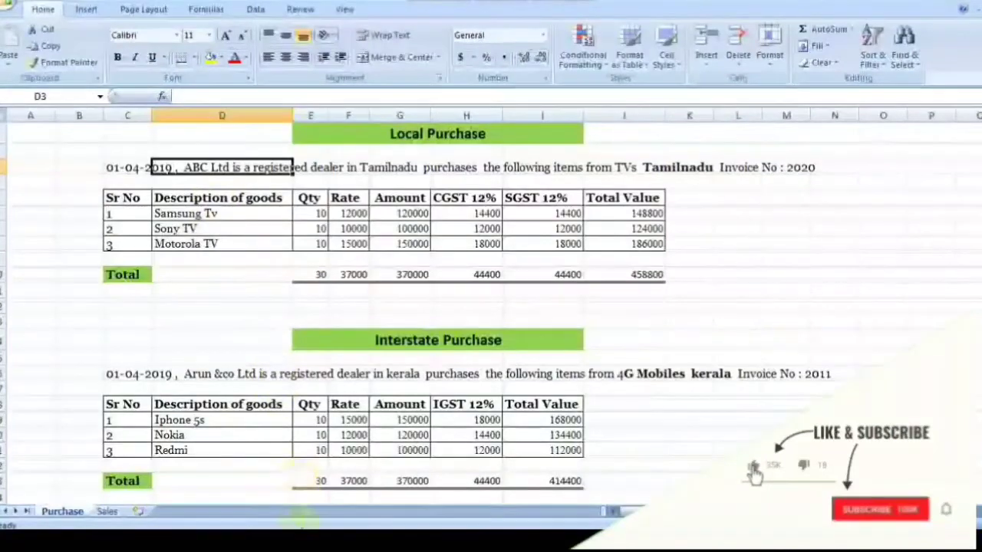
{"action": "left_click", "coordinate": [274, 460]}
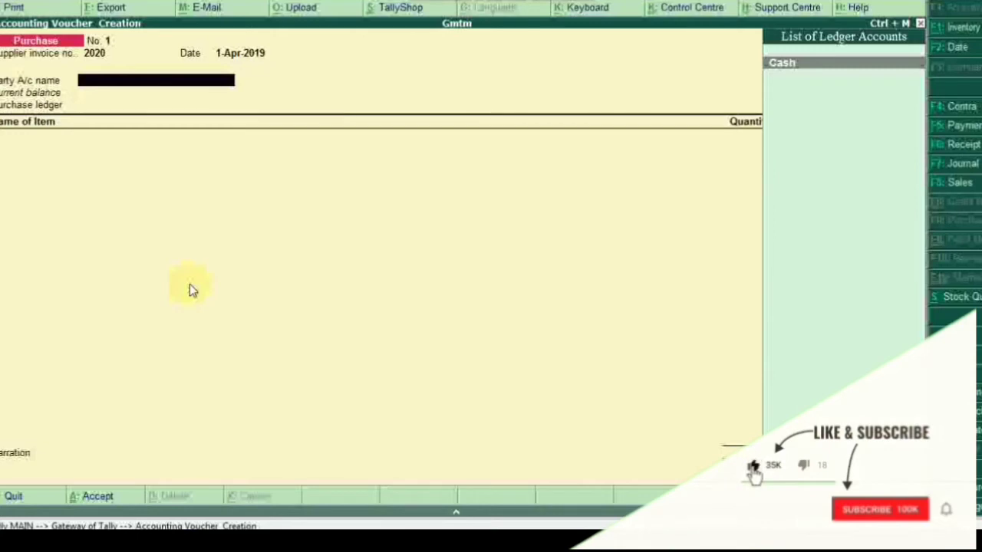
{"action": "key", "text": "alt+c"}
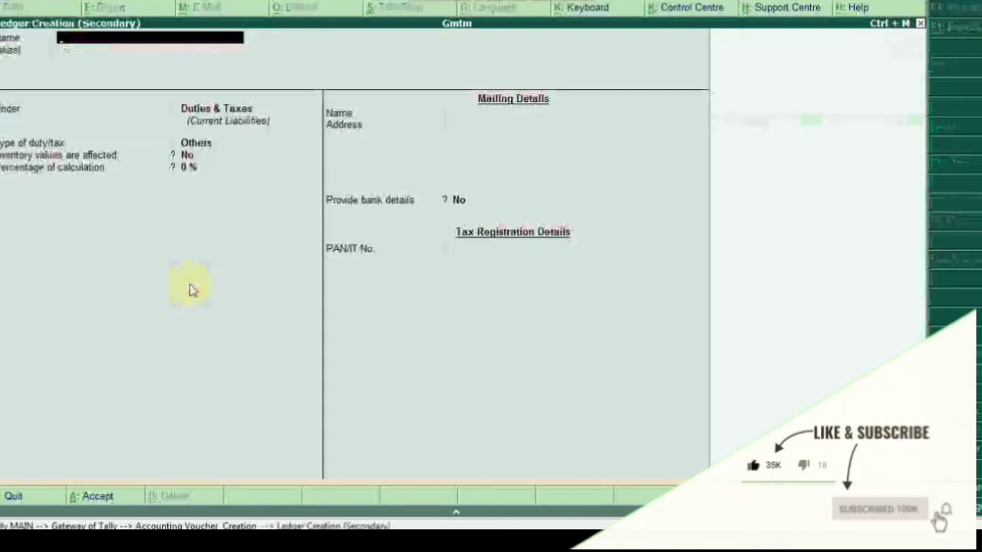
{"action": "type", "text": "A"}
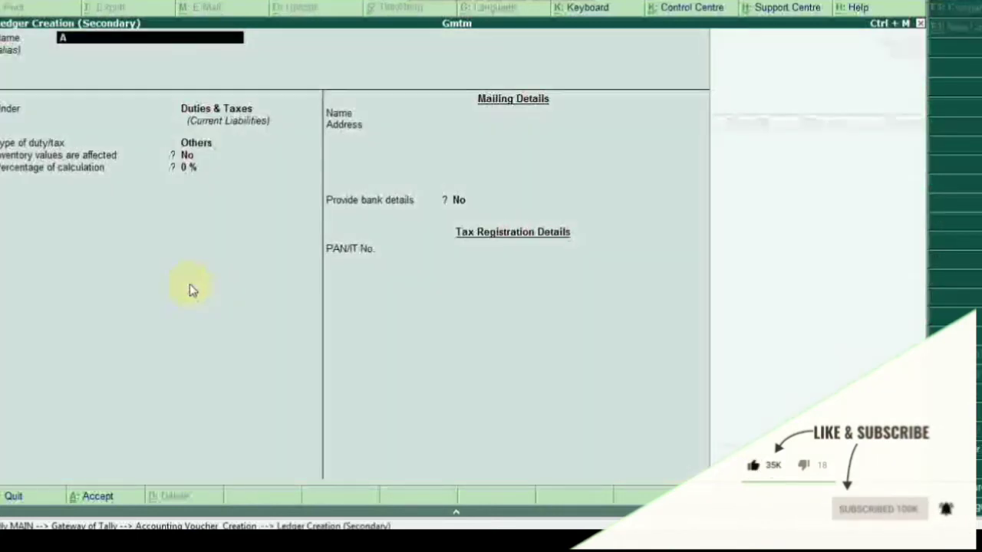
{"action": "type", "text": "bc Ltd"}
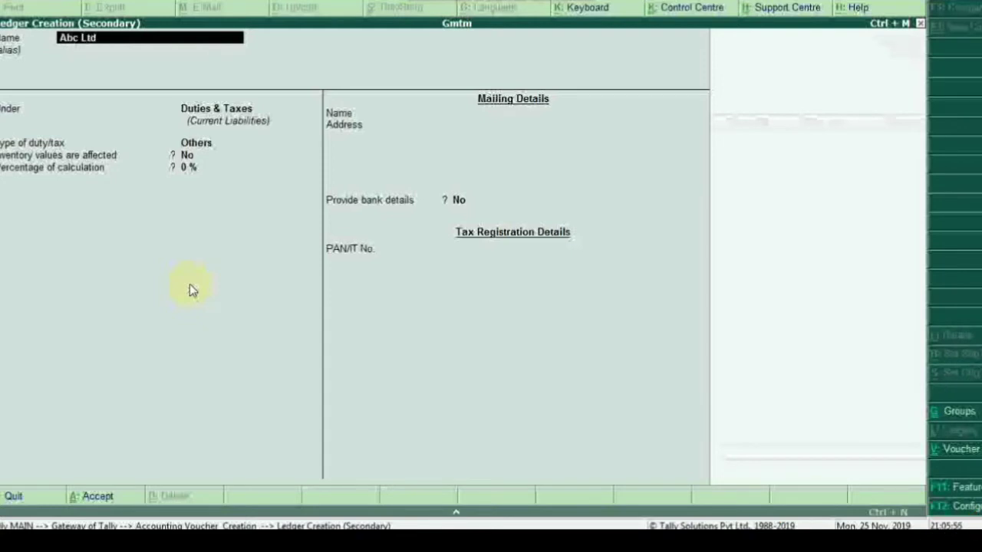
{"action": "key", "text": "Return"}
{"action": "key", "text": "Return"}
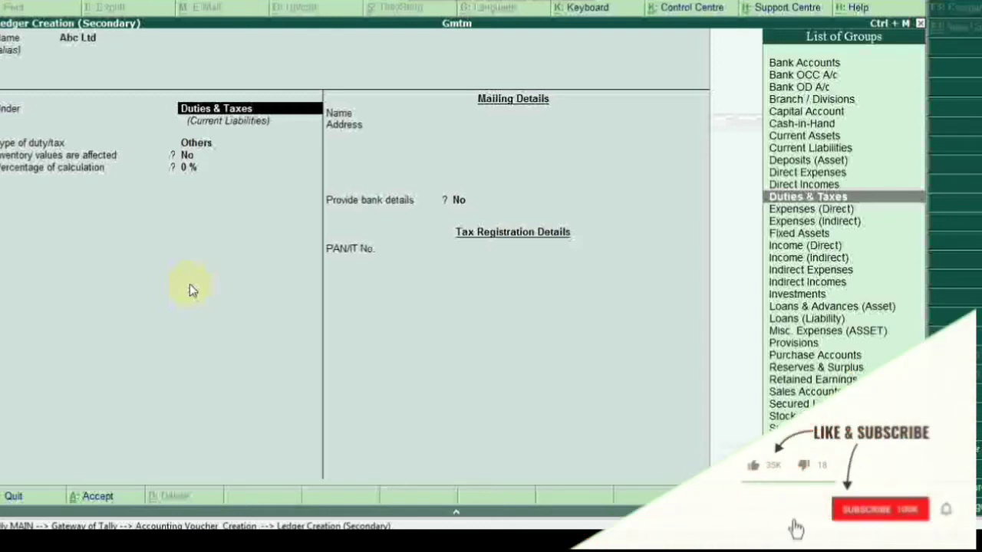
Place the Abc Ltd ledger under Sundry Creditors, keeping the default balance and inventory settings
{"action": "type", "text": "Su"}
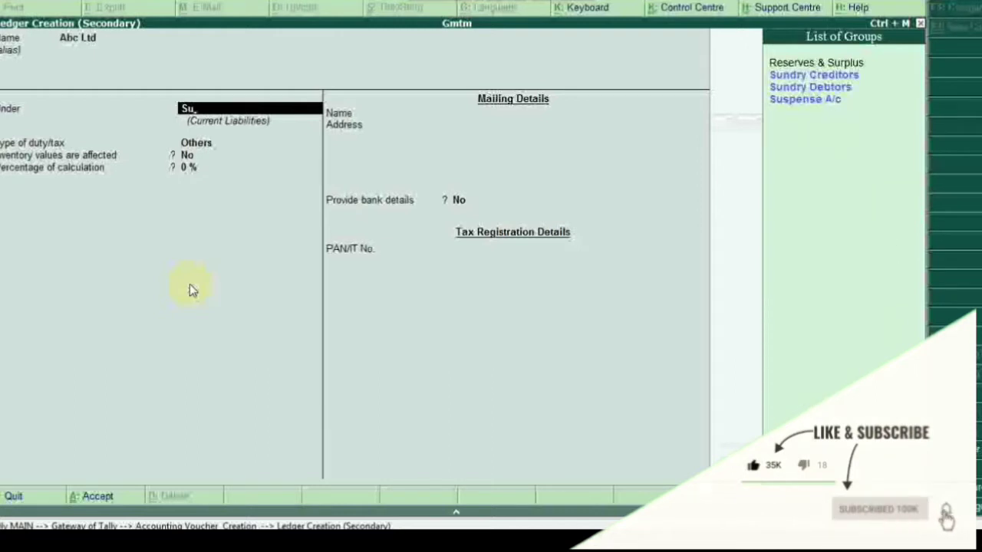
{"action": "key", "text": "Down"}
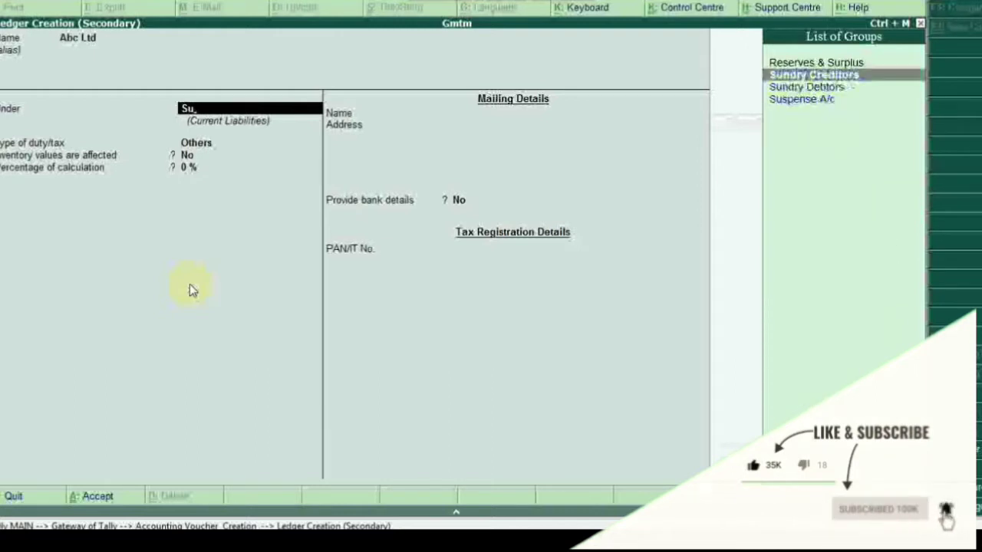
{"action": "key", "text": "Return"}
{"action": "key", "text": "Return"}
{"action": "key", "text": "Return"}
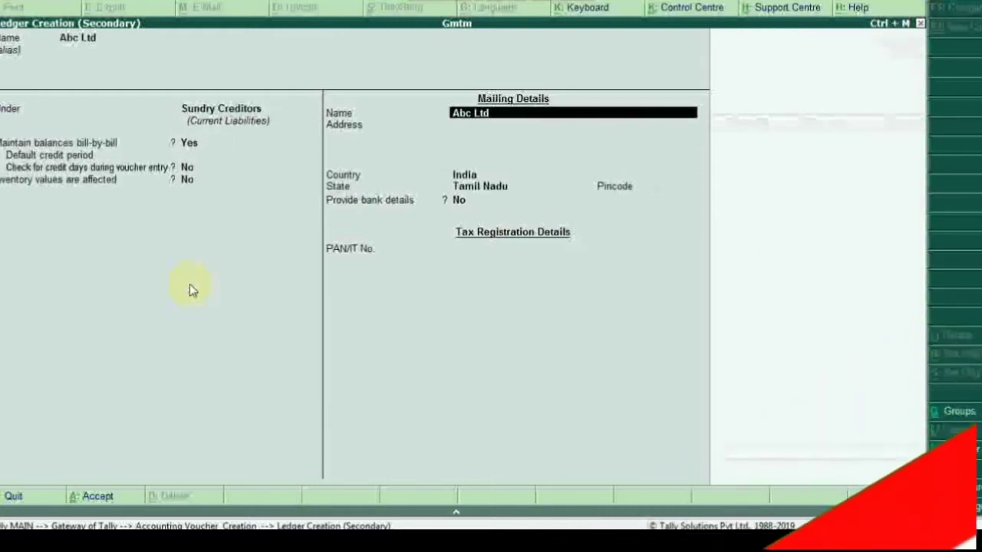
Keep Abc Ltd's default mailing and tax details, save the ledger and accept the voucher's party details
{"action": "key", "text": "Return"}
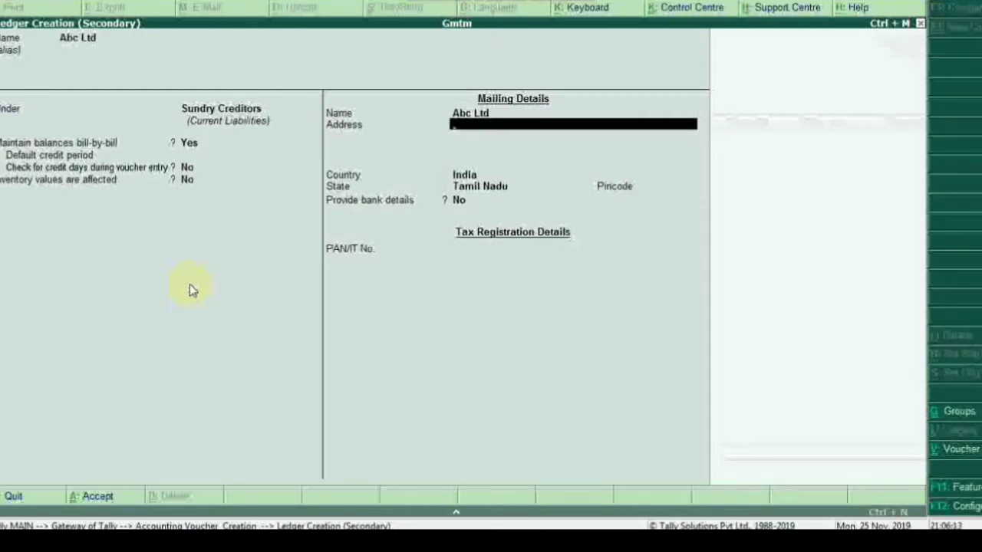
{"action": "key", "text": "Return"}
{"action": "key", "text": "Return"}
{"action": "key", "text": "Return"}
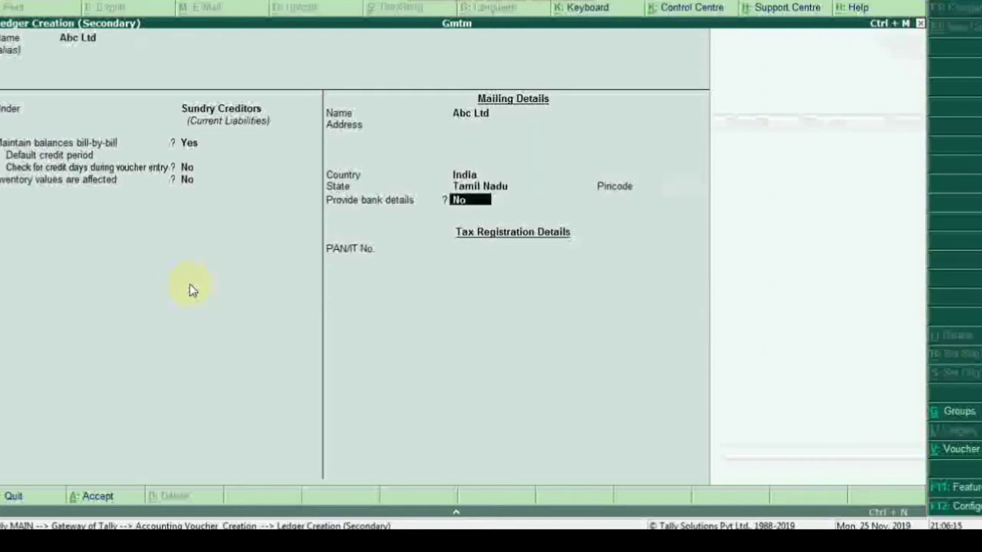
{"action": "key", "text": "Return"}
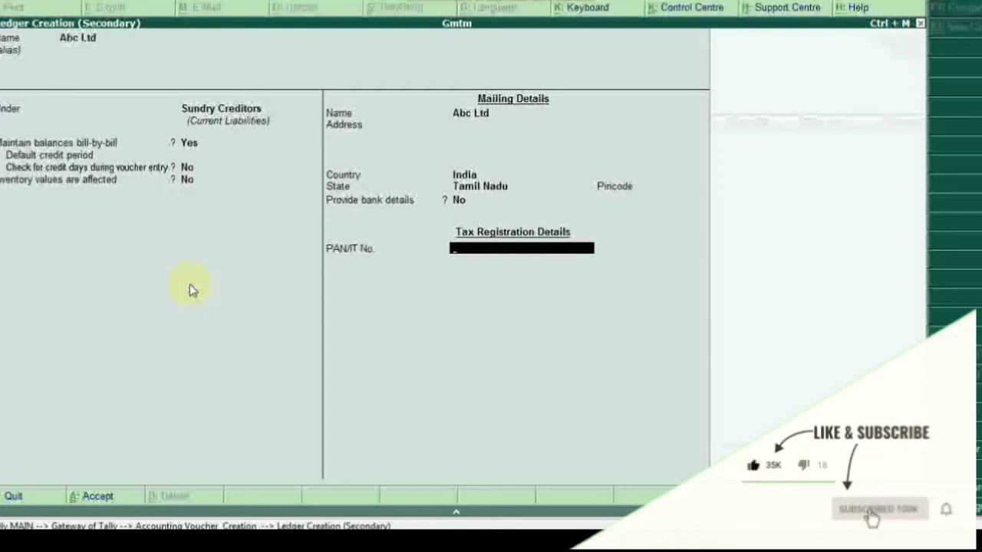
{"action": "key", "text": "Return"}
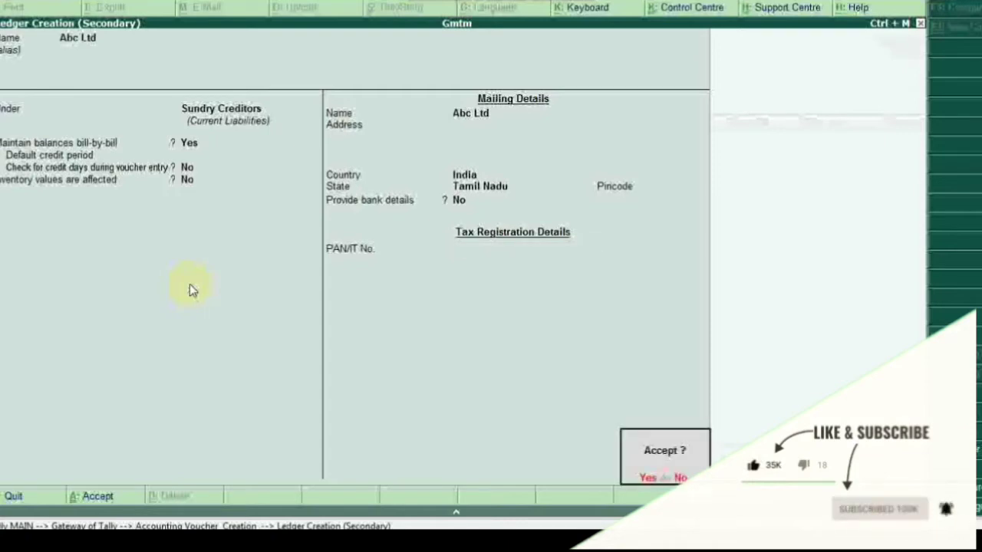
{"action": "key", "text": "Return"}
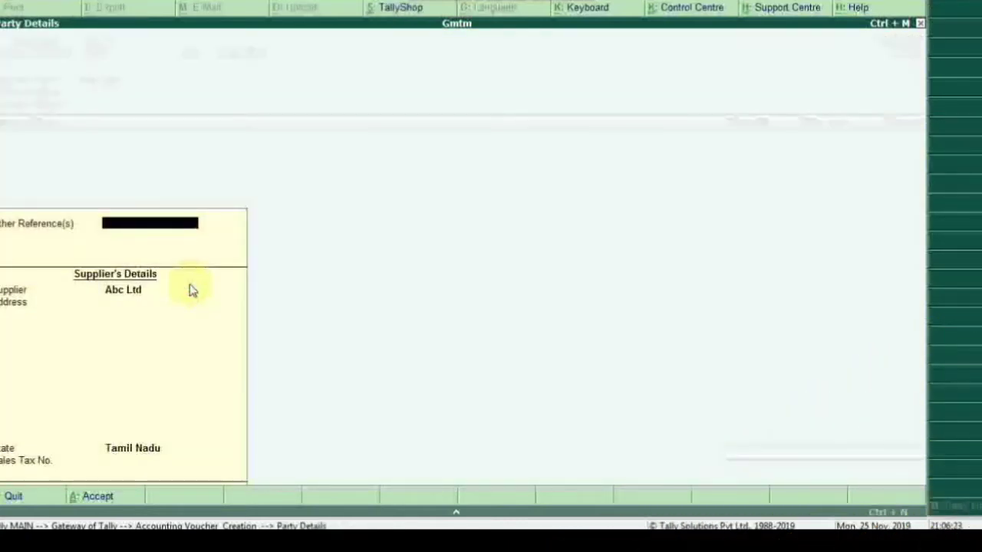
{"action": "key", "text": "Return"}
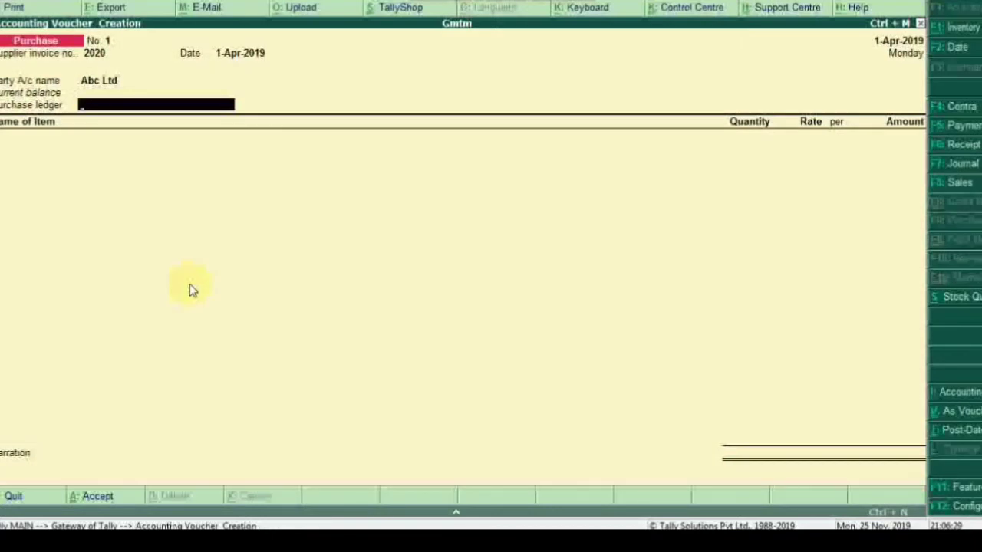
Start a new ledger named Local Purchase from the voucher's purchase ledger field and place it under Purchase Accounts
{"action": "key", "text": "alt+c"}
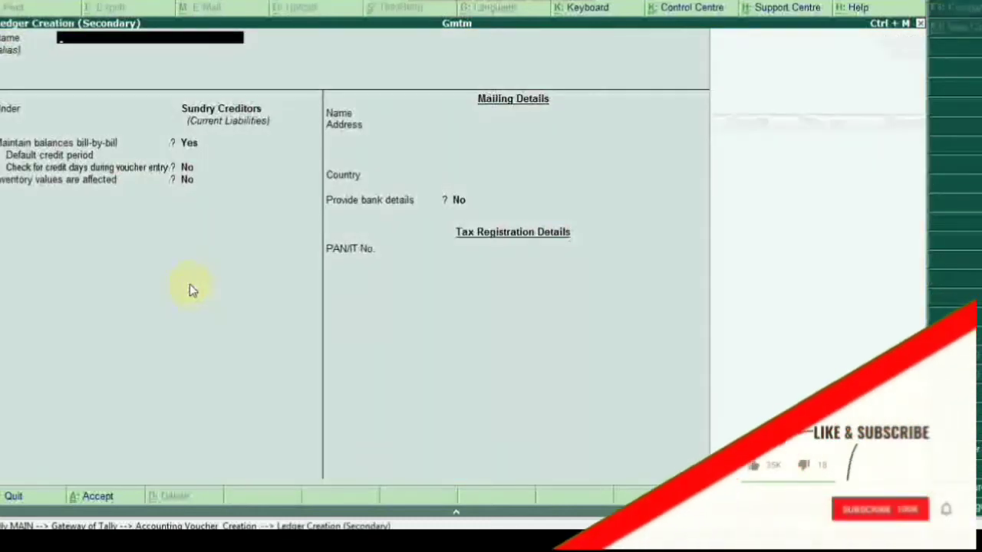
{"action": "type", "text": "Lo"}
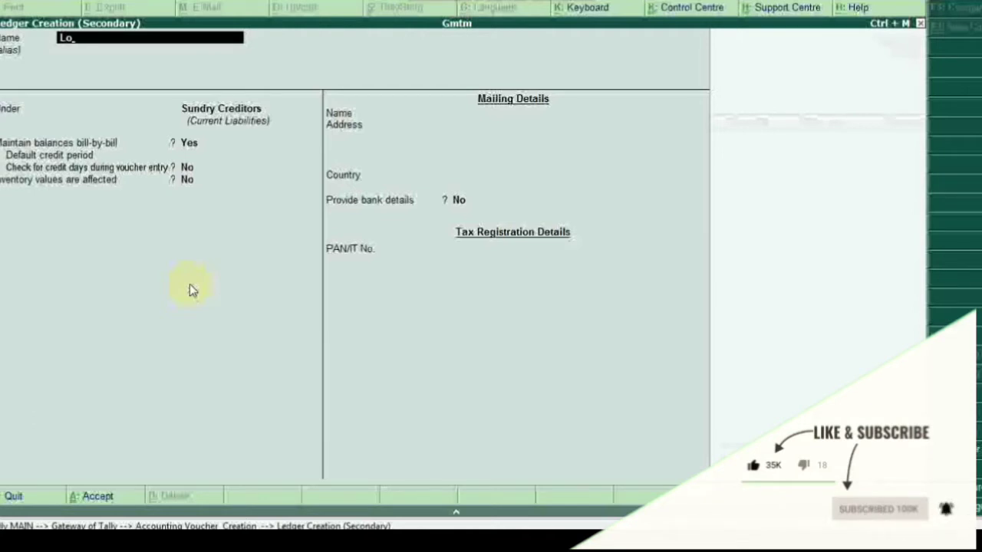
{"action": "type", "text": "cal Purchase"}
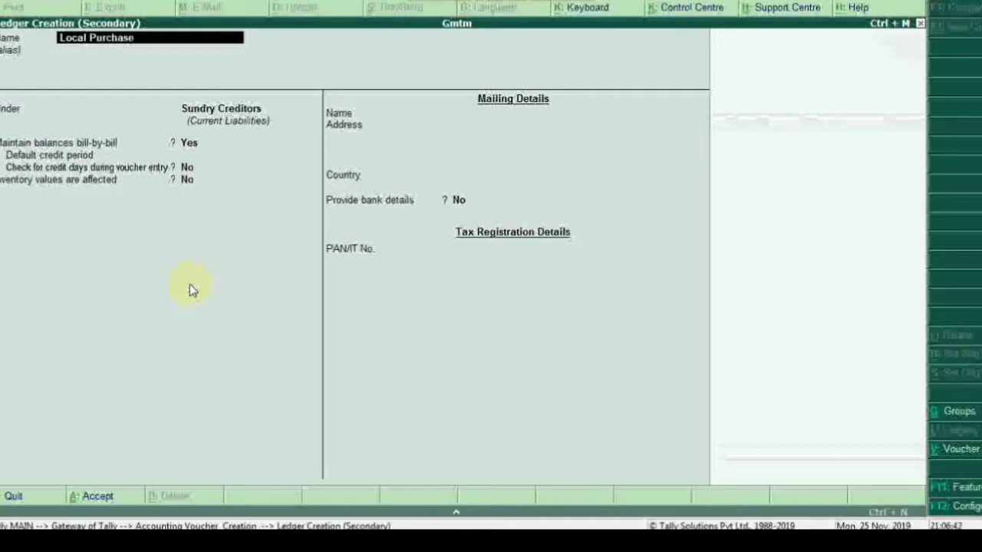
{"action": "key", "text": "Return"}
{"action": "key", "text": "Return"}
{"action": "type", "text": "Pu"}
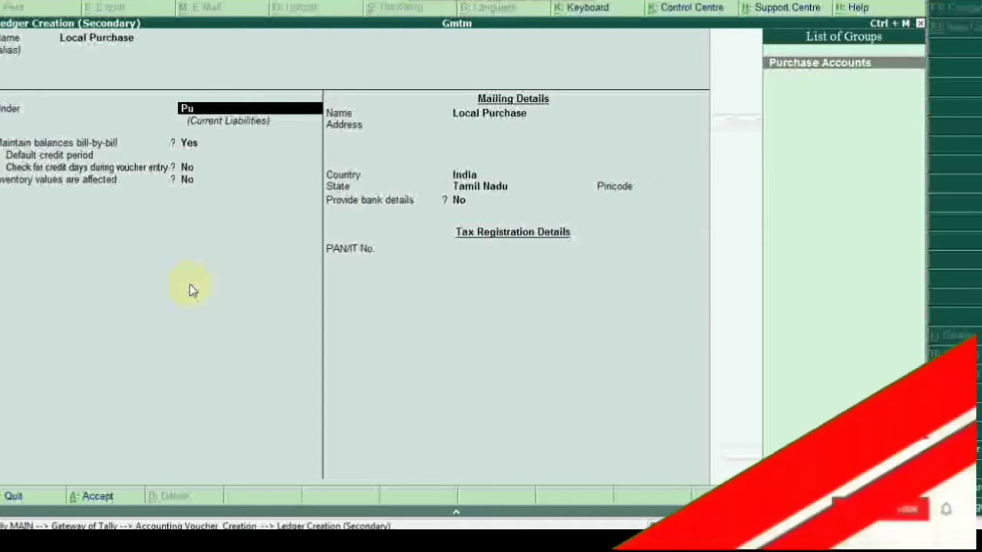
{"action": "key", "text": "Return"}
Keep inventory values affected and the ledger type Not Applicable, save the Local Purchase ledger and use it in the voucher
{"action": "key", "text": "Return"}
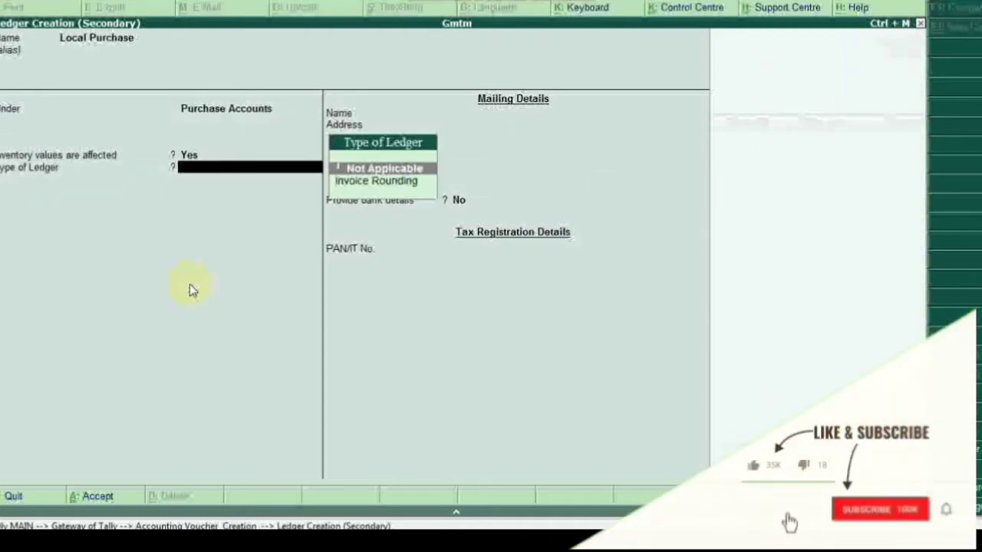
{"action": "key", "text": "Return"}
{"action": "key", "text": "Return"}
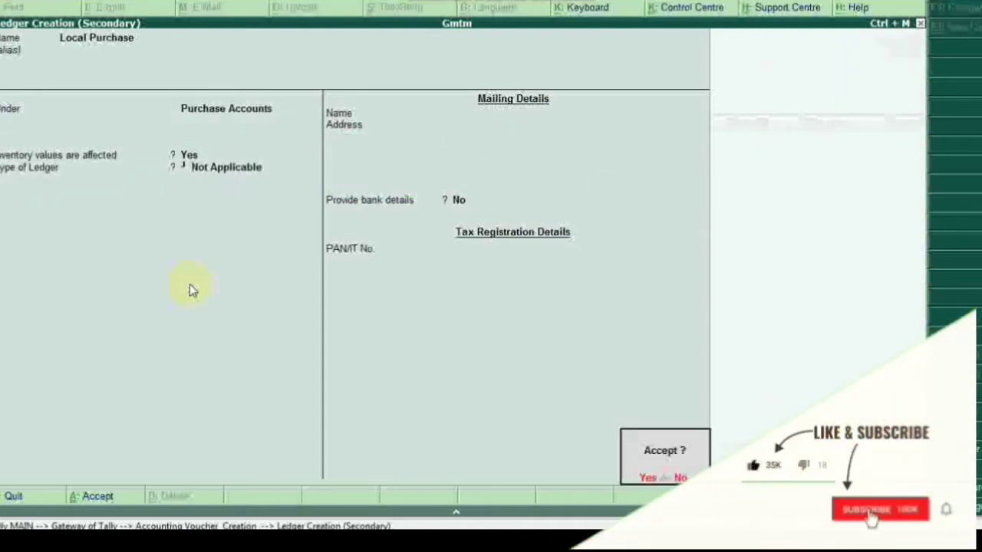
{"action": "key", "text": "Return"}
{"action": "key", "text": "Return"}
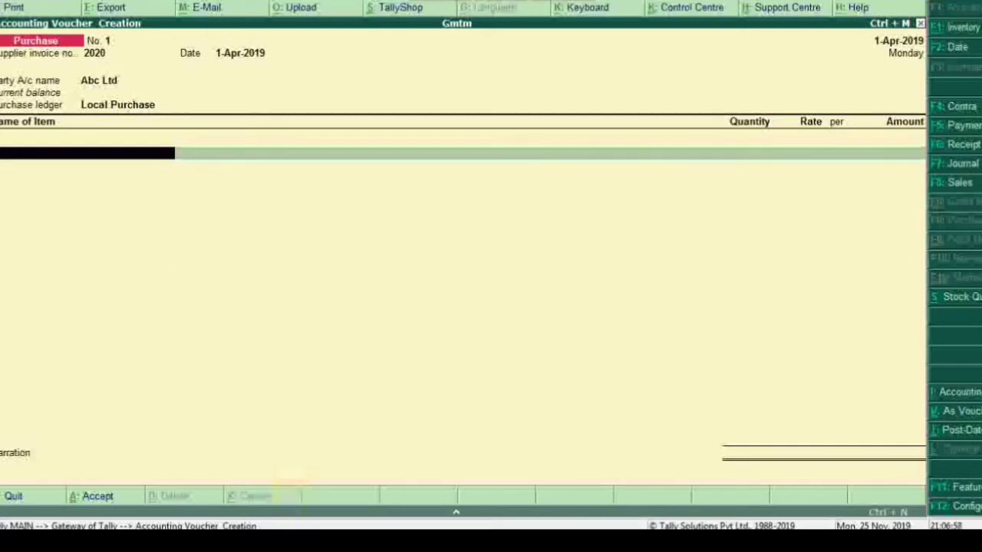
Check the local purchase's first item in the Excel sheet and try to create a stock item named Samsung Tv from the Tally voucher
{"action": "key", "text": "alt+Tab"}
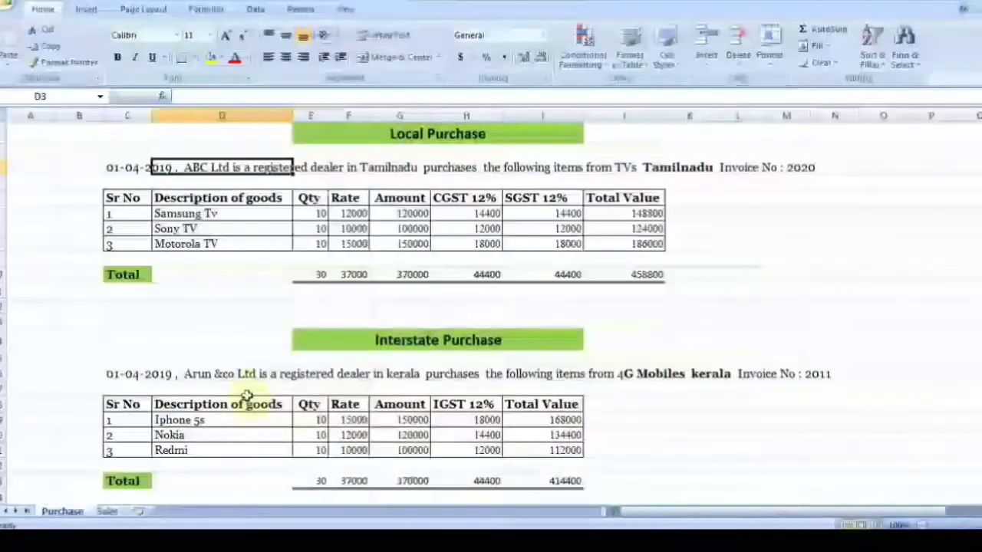
{"action": "left_click", "coordinate": [189, 216]}
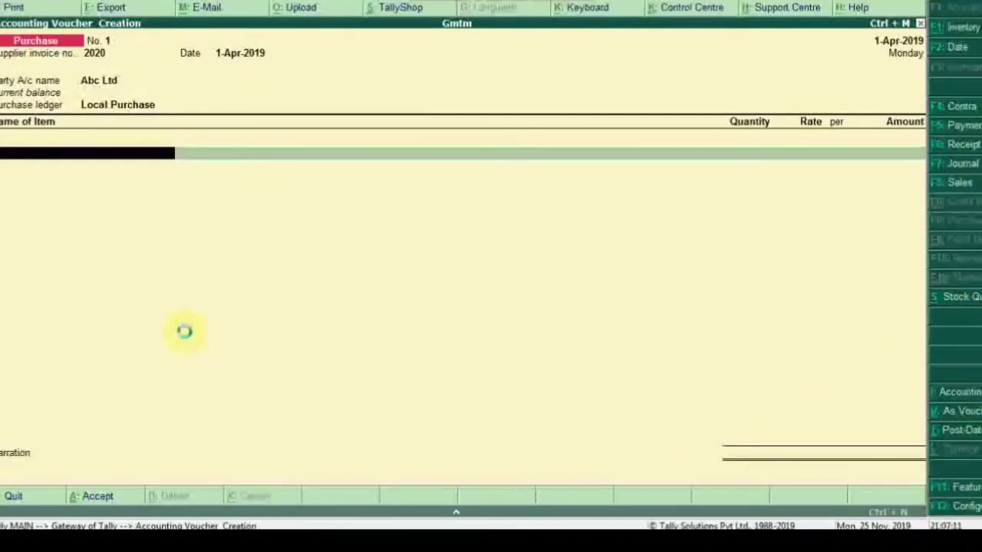
{"action": "key", "text": "alt+c"}
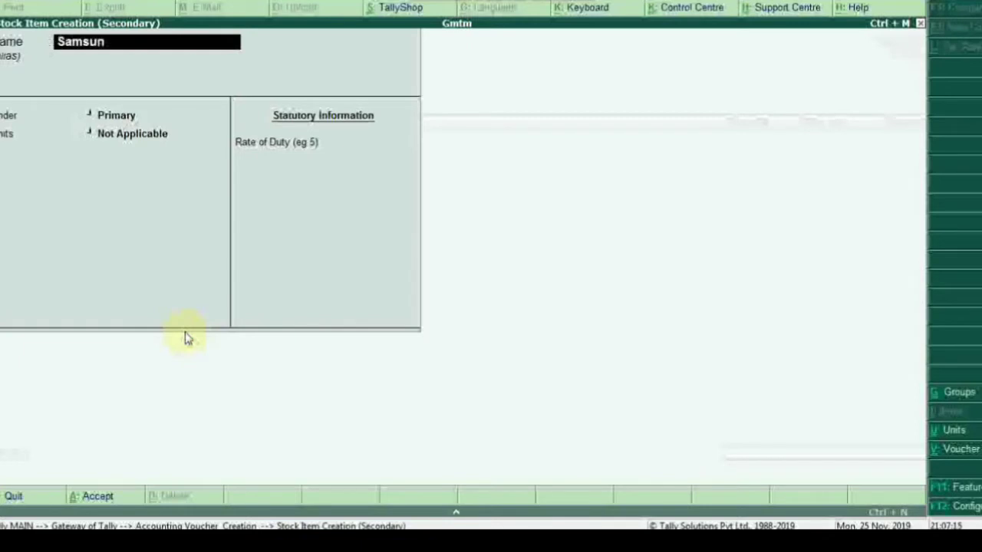
{"action": "type", "text": "Samsung Tv"}
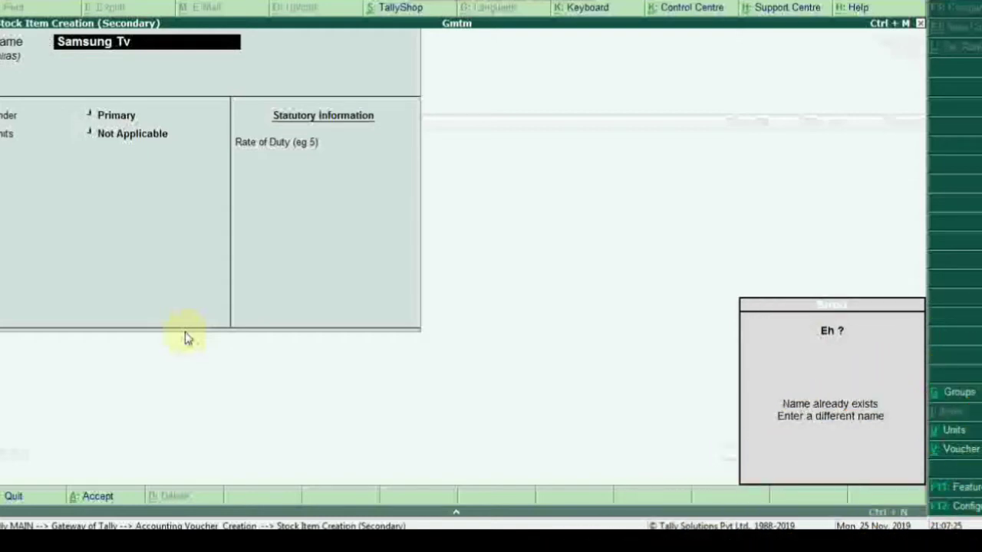
{"action": "key", "text": "Escape"}
{"action": "key", "text": "Escape"}
{"action": "type", "text": "y"}
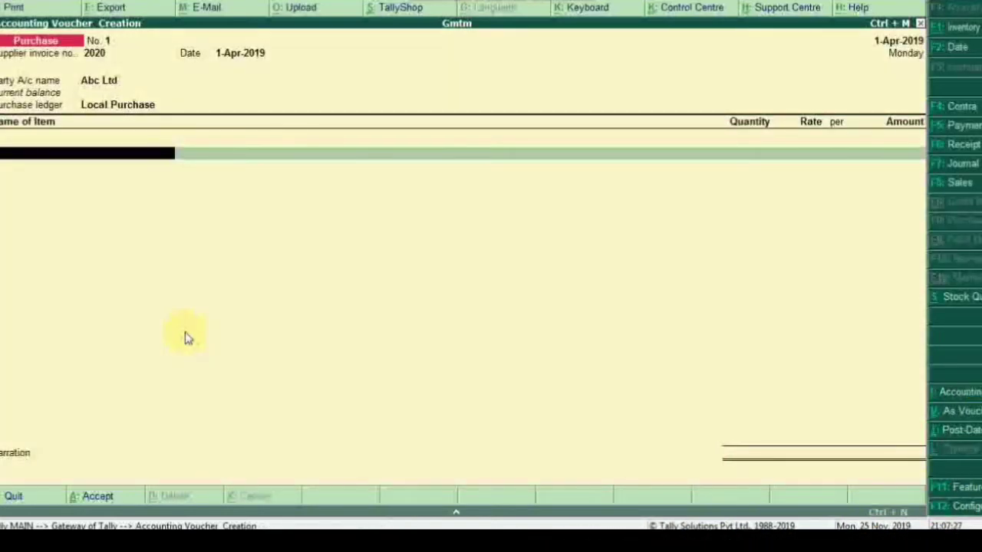
Add the existing stock item Samsung Tv to the voucher with quantity 10 nos and rate 12,000
{"action": "type", "text": "s"}
{"action": "key", "text": "Return"}
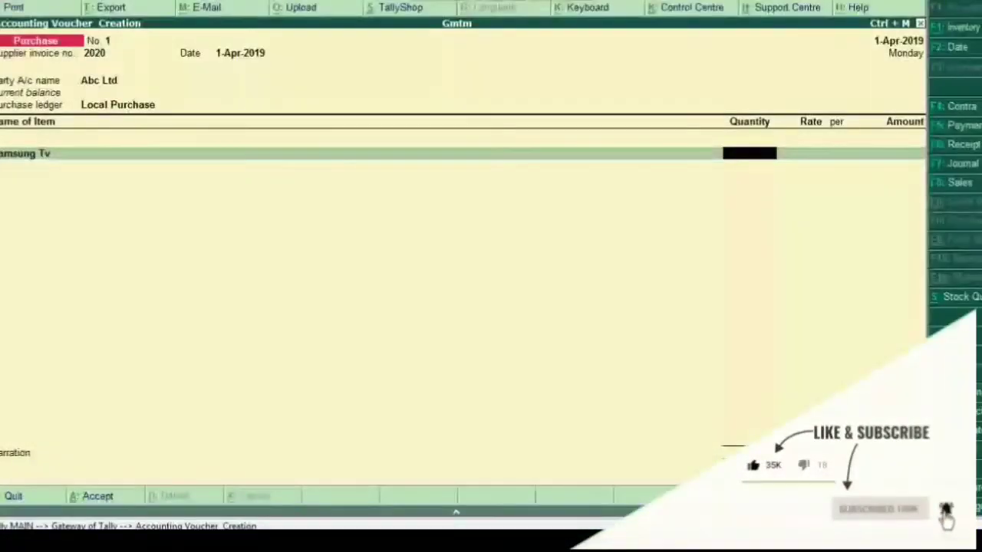
{"action": "key", "text": "Return"}
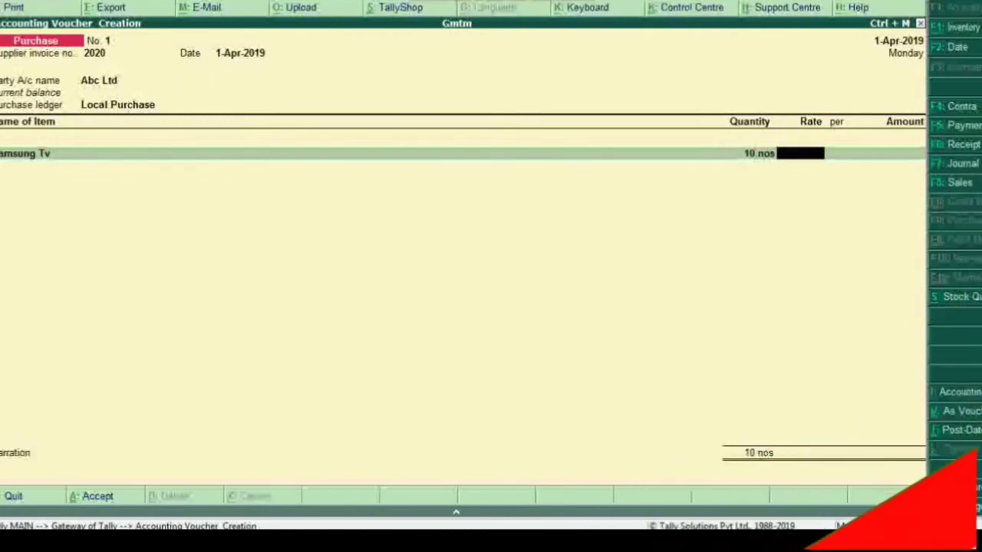
{"action": "type", "text": "12000"}
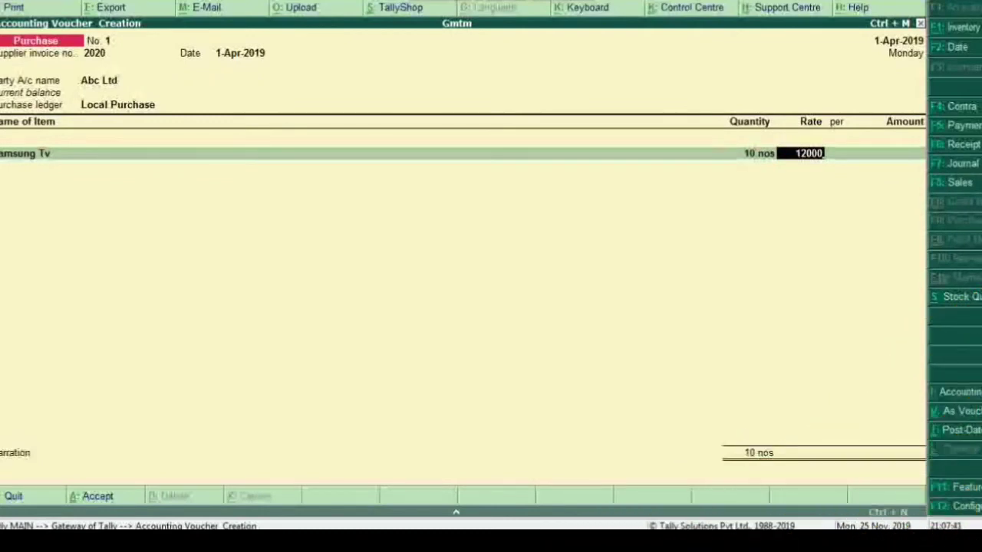
{"action": "key", "text": "Return"}
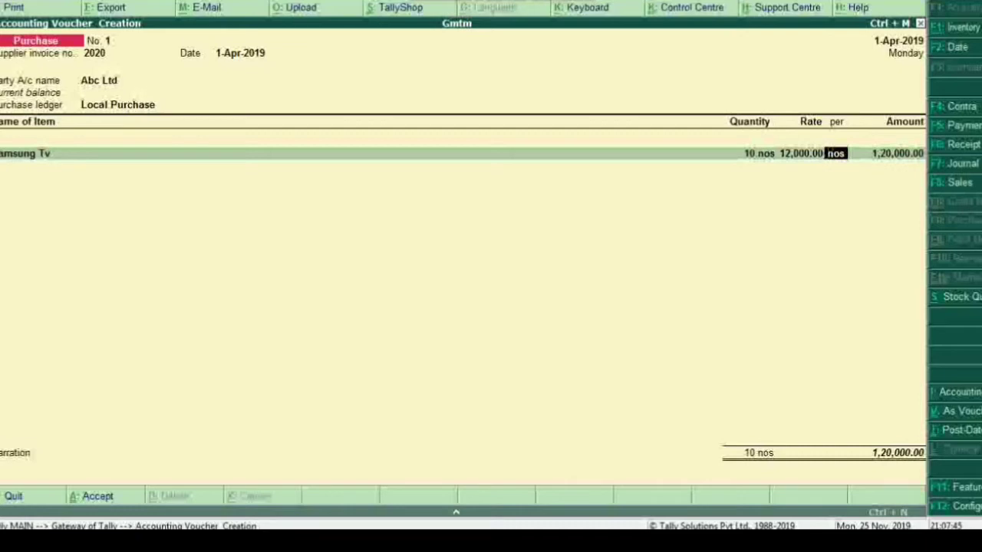
{"action": "key", "text": "Return"}
{"action": "key", "text": "Return"}
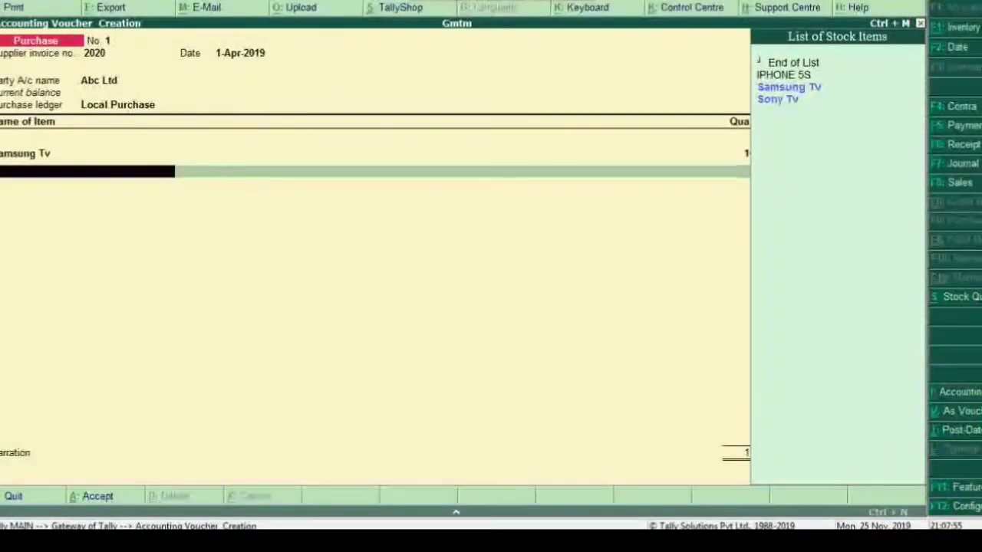
Add Sony Tv as the second item with quantity 10 nos and rate 10,000, checking the rate in the Excel sheet
{"action": "type", "text": "so"}
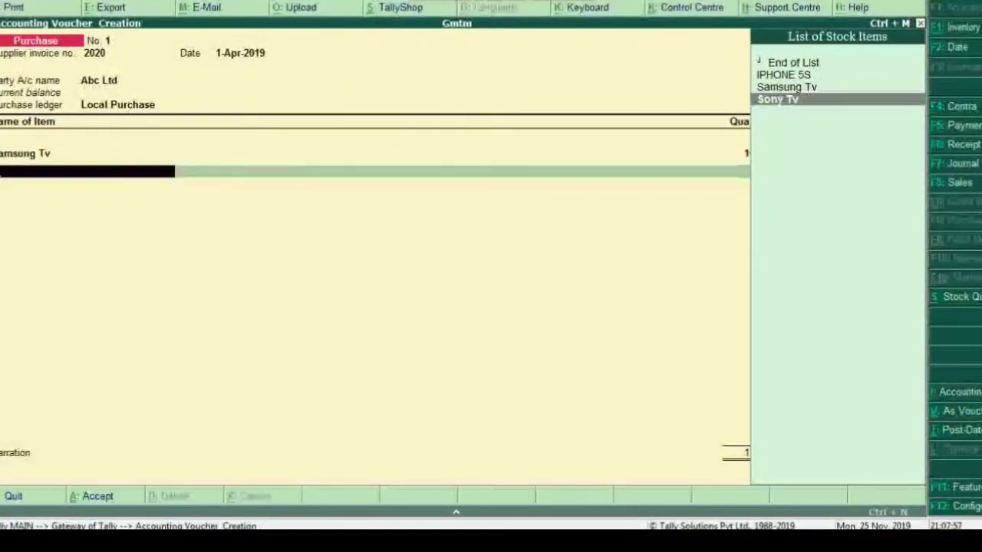
{"action": "key", "text": "Return"}
{"action": "type", "text": "10"}
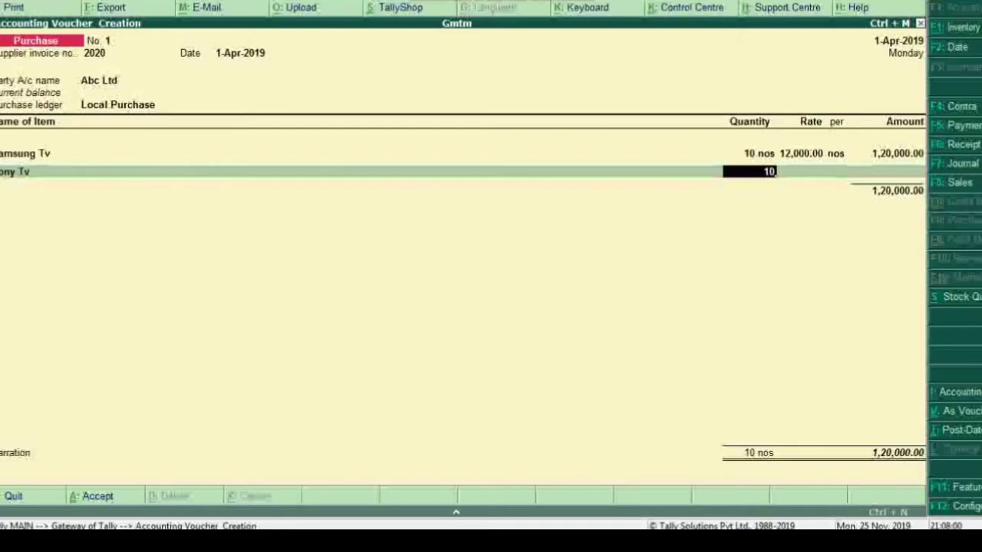
{"action": "key", "text": "Return"}
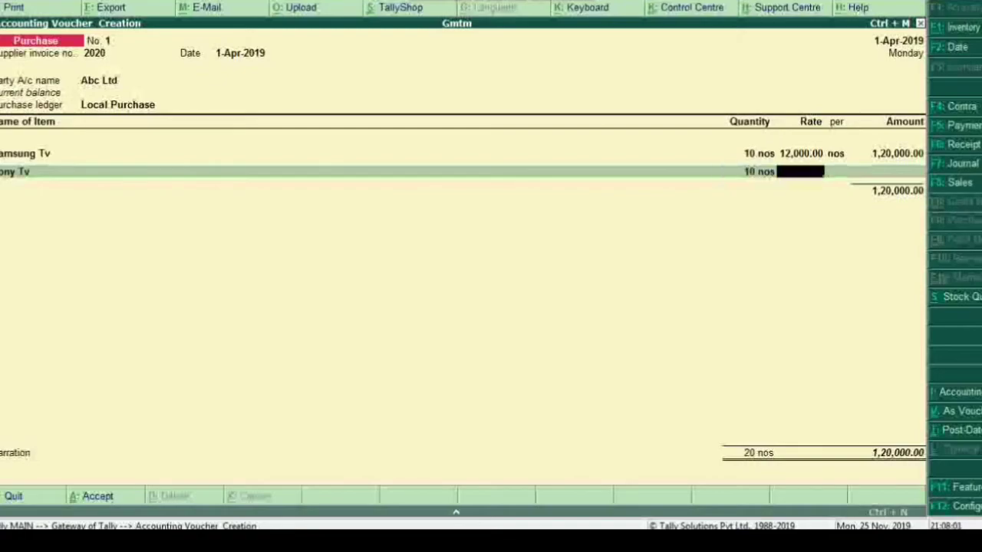
{"action": "key", "text": "alt+Tab"}
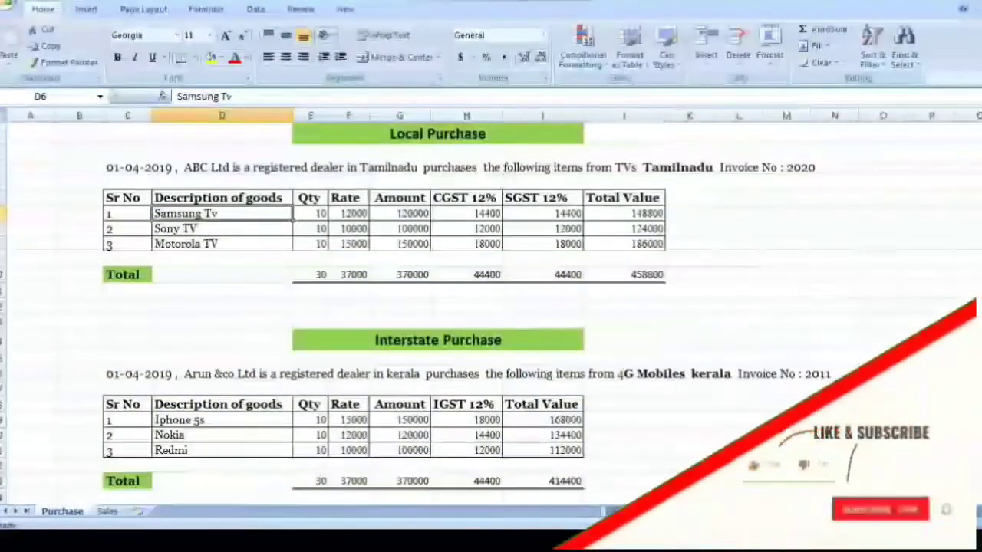
{"action": "key", "text": "alt+Tab"}
{"action": "type", "text": "1"}
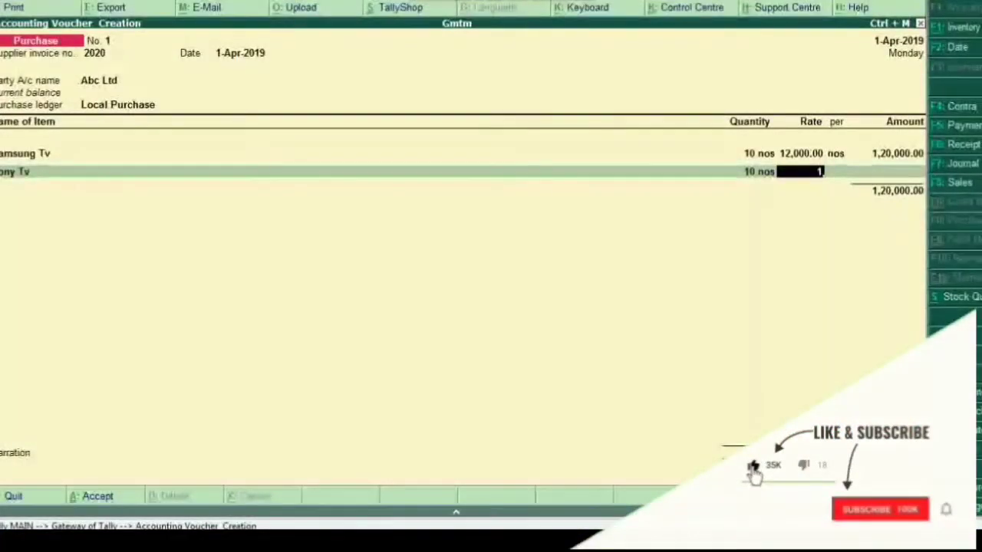
{"action": "type", "text": "0,00000"}
{"action": "key", "text": "Return"}
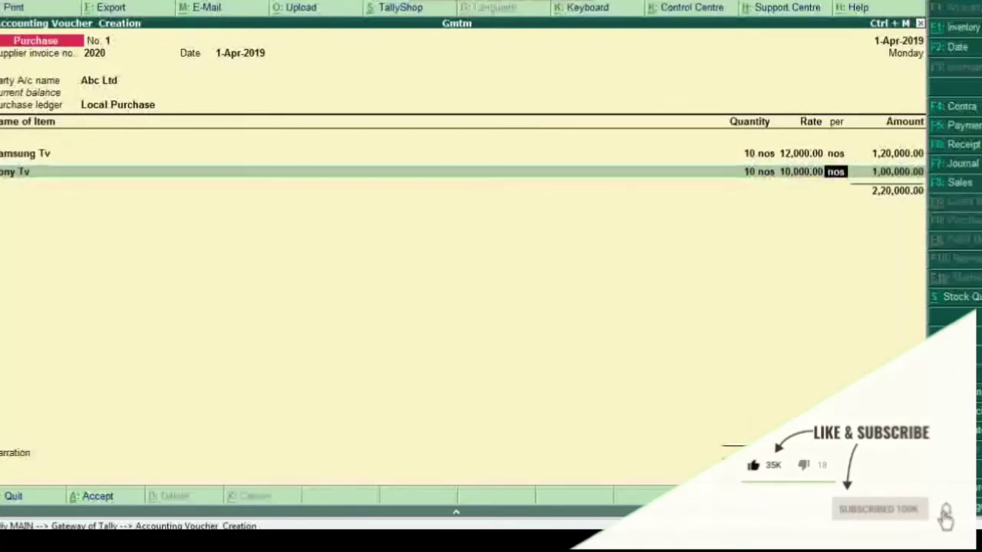
{"action": "key", "text": "Return"}
{"action": "key", "text": "Return"}
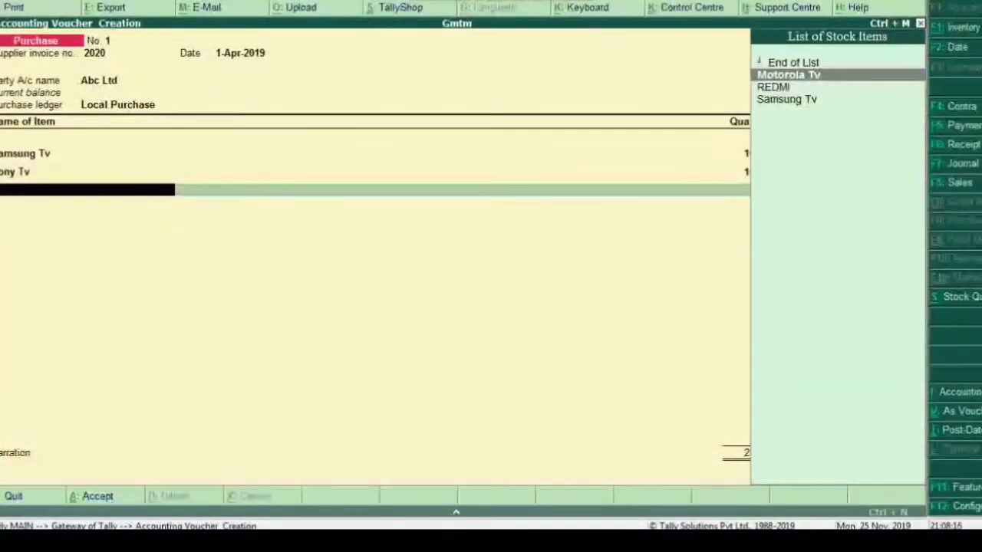
Add Motorola Tv as the third item with quantity 10 nos and rate 15,000, and finish the item list
{"action": "key", "text": "Return"}
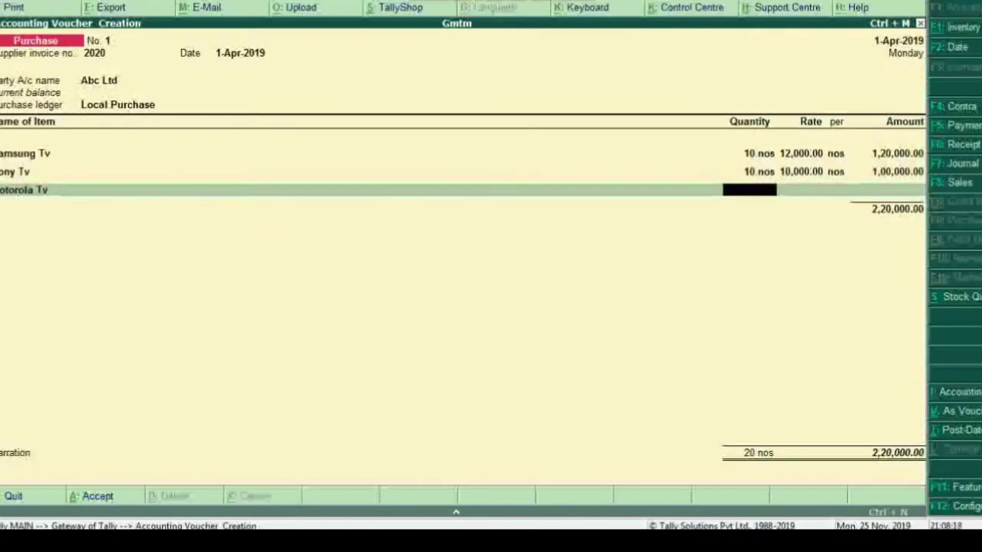
{"action": "type", "text": "10"}
{"action": "key", "text": "Return"}
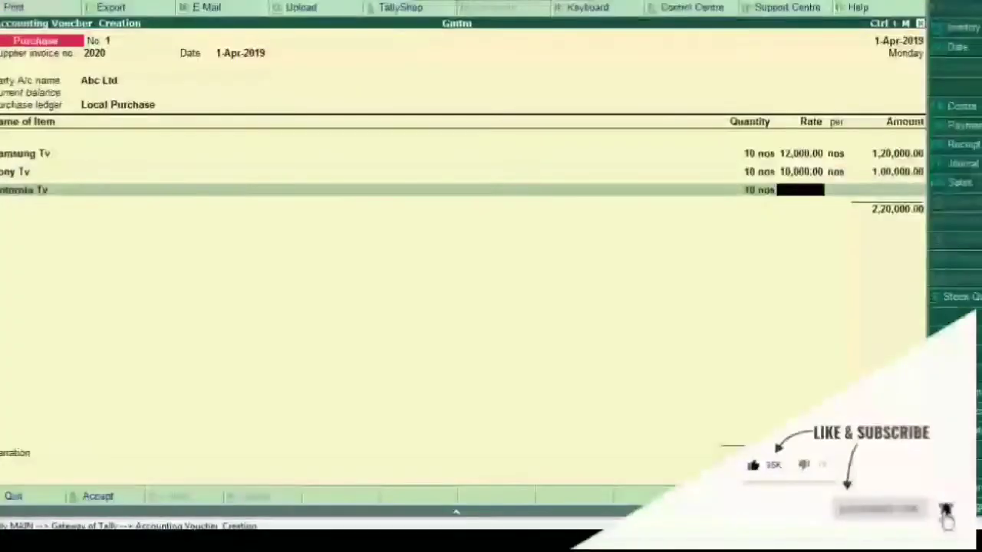
{"action": "type", "text": "15000"}
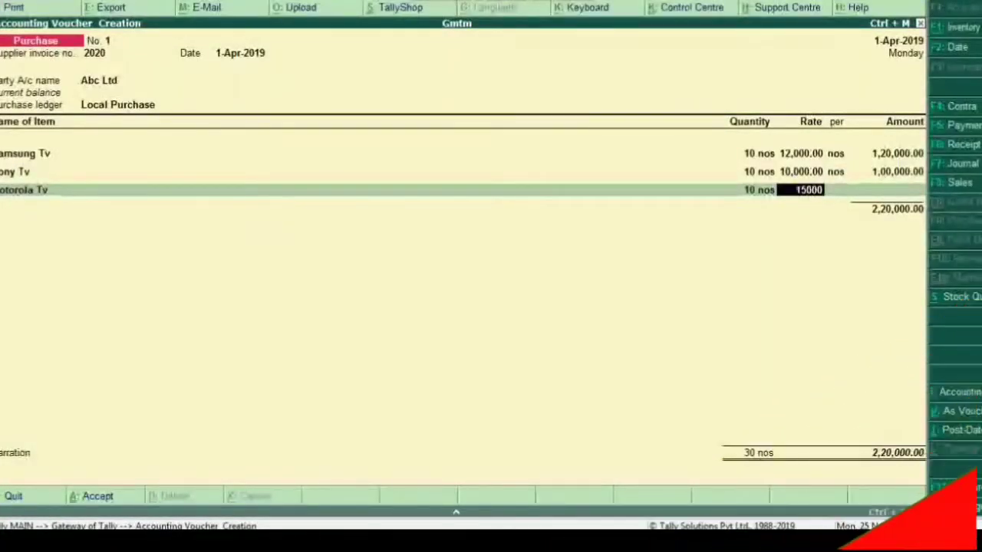
{"action": "key", "text": "Return"}
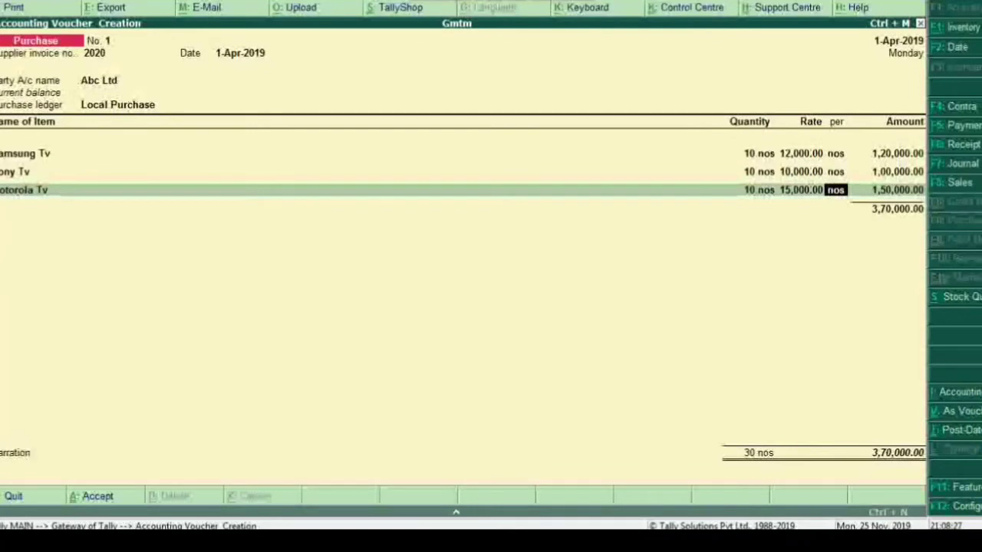
{"action": "key", "text": "Return"}
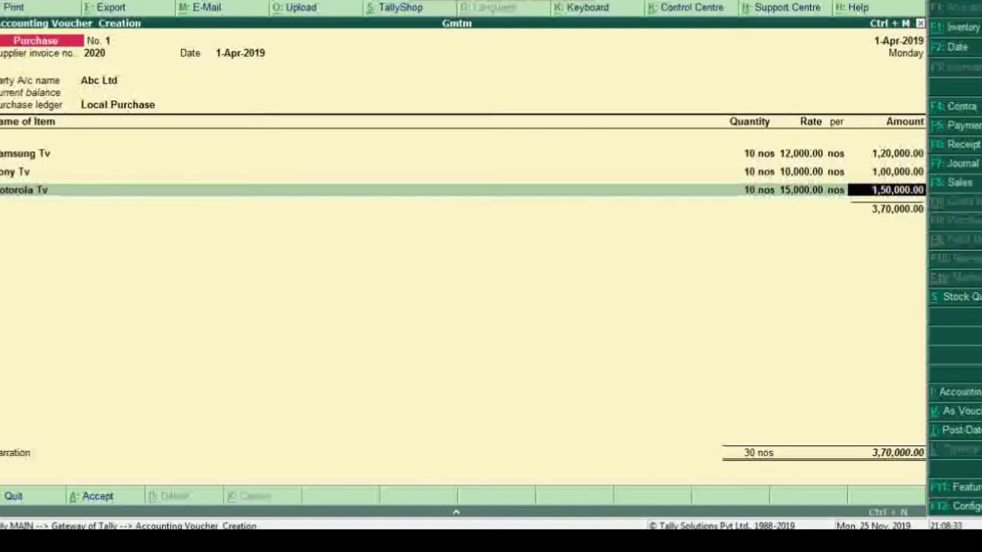
{"action": "key", "text": "Return"}
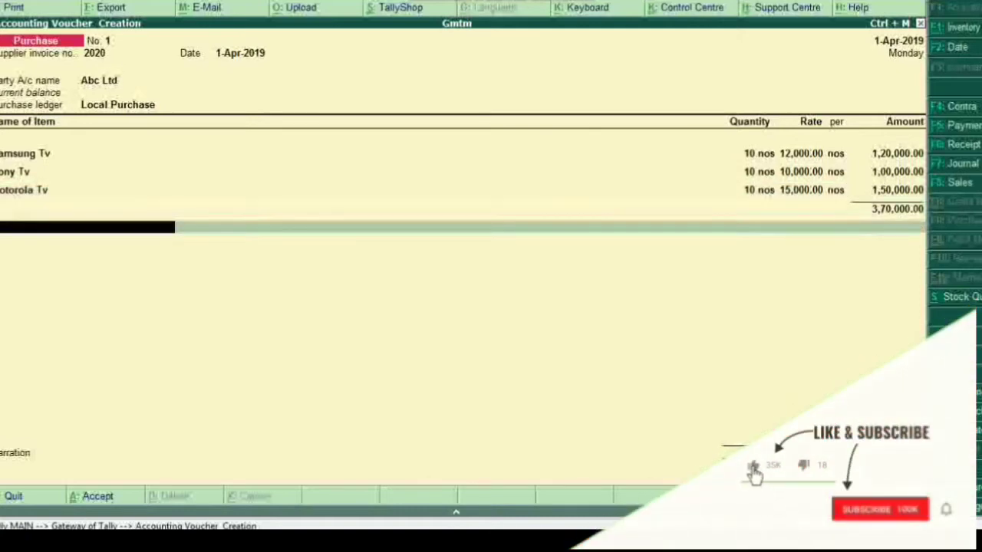
{"action": "key", "text": "Return"}
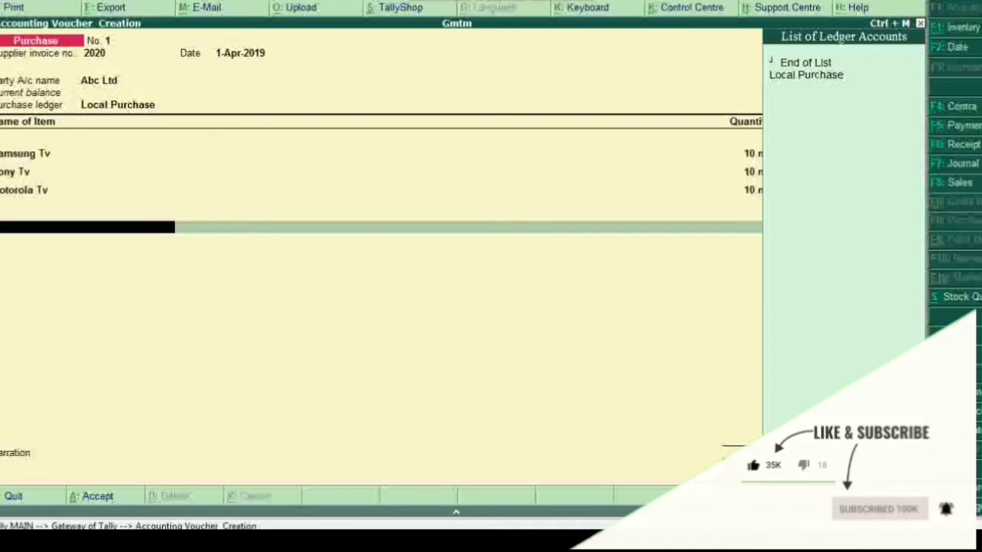
Check the CGST heading in the Excel sheet and start a Tally ledger named Cgst 12% under Duties & Taxes
{"action": "key", "text": "alt+c"}
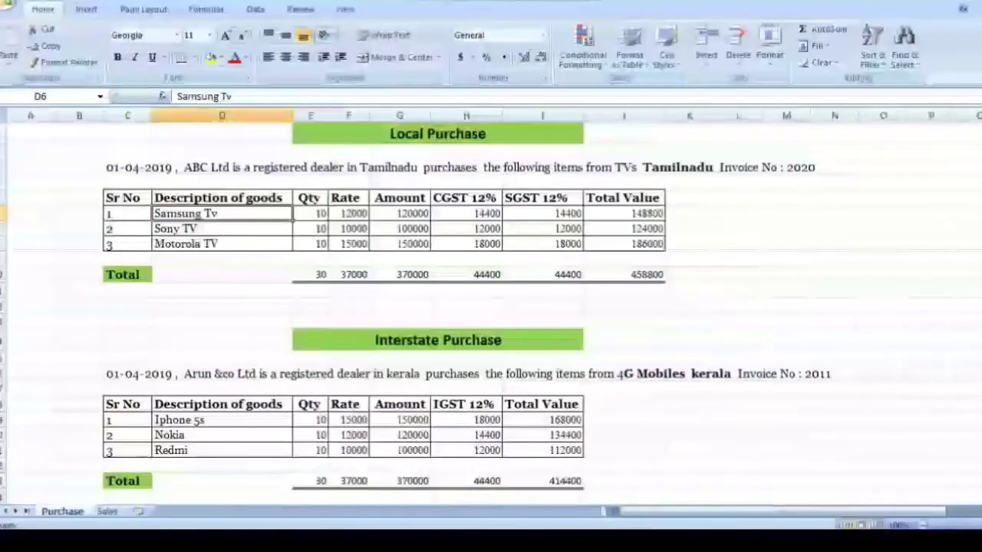
{"action": "left_click", "coordinate": [462, 198]}
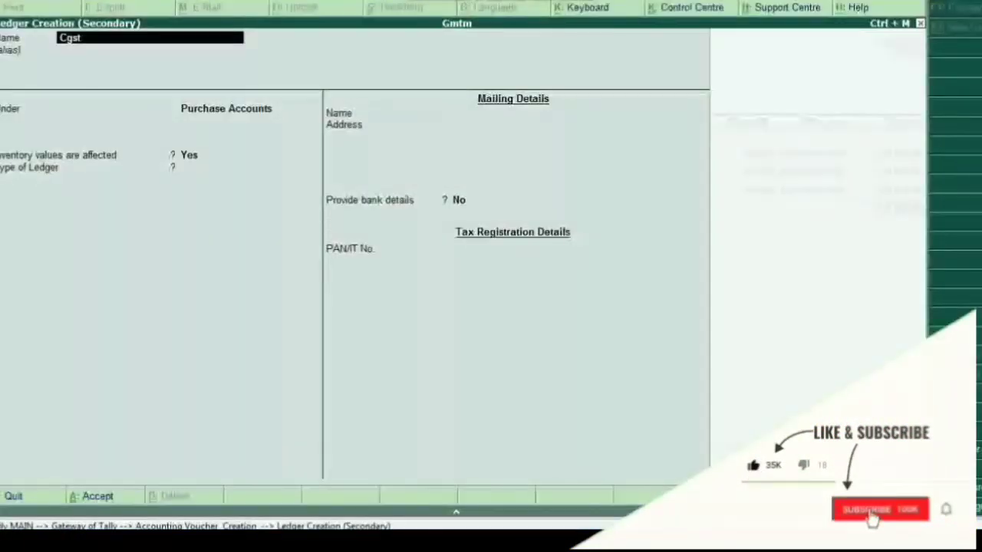
{"action": "type", "text": "1"}
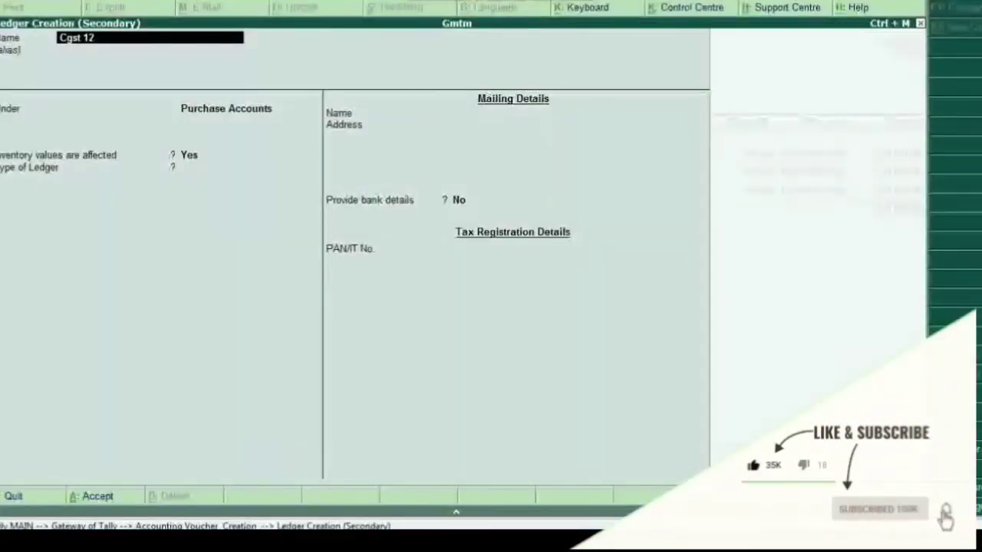
{"action": "type", "text": "2"}
{"action": "key", "text": "Return"}
{"action": "key", "text": "Return"}
{"action": "type", "text": "Du"}
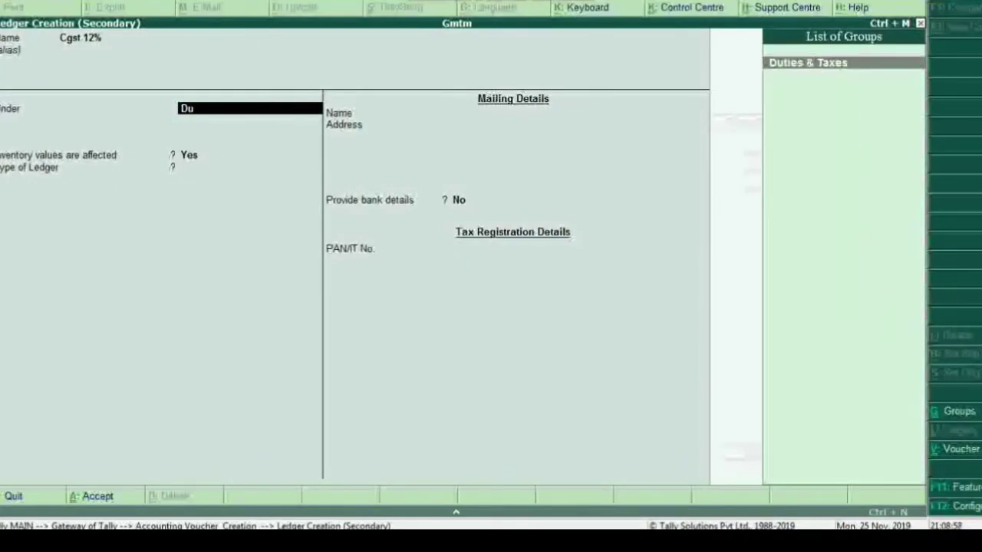
{"action": "key", "text": "Return"}
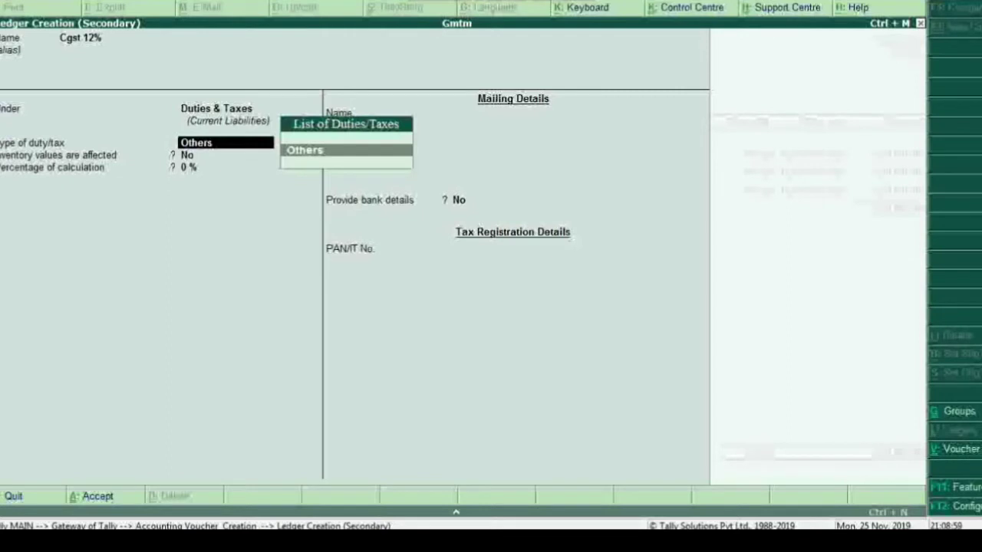
Set the Cgst 12% ledger to type Others, 12 % calculated On Total Sales, rounding Not Applicable and no bank details, and save it
{"action": "key", "text": "Return"}
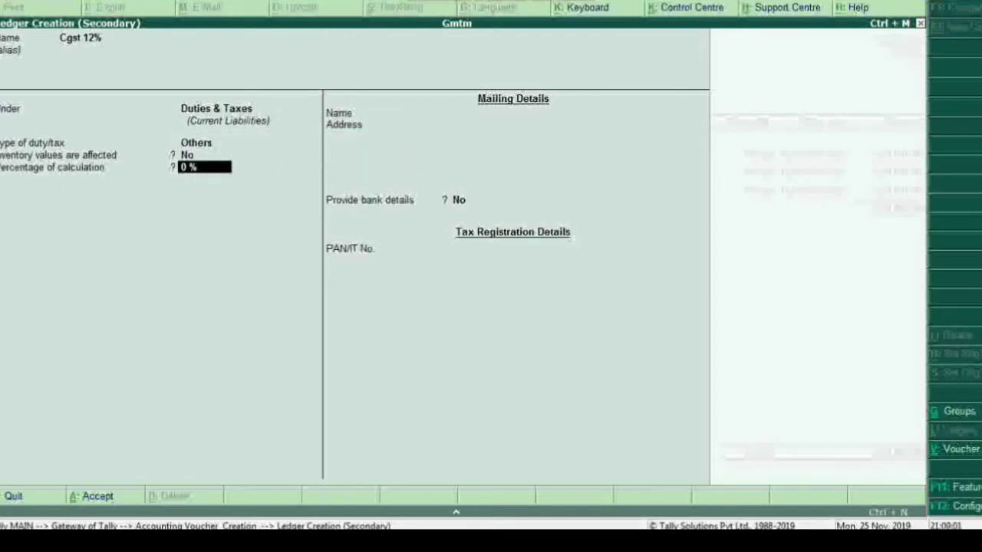
{"action": "key", "text": "Return"}
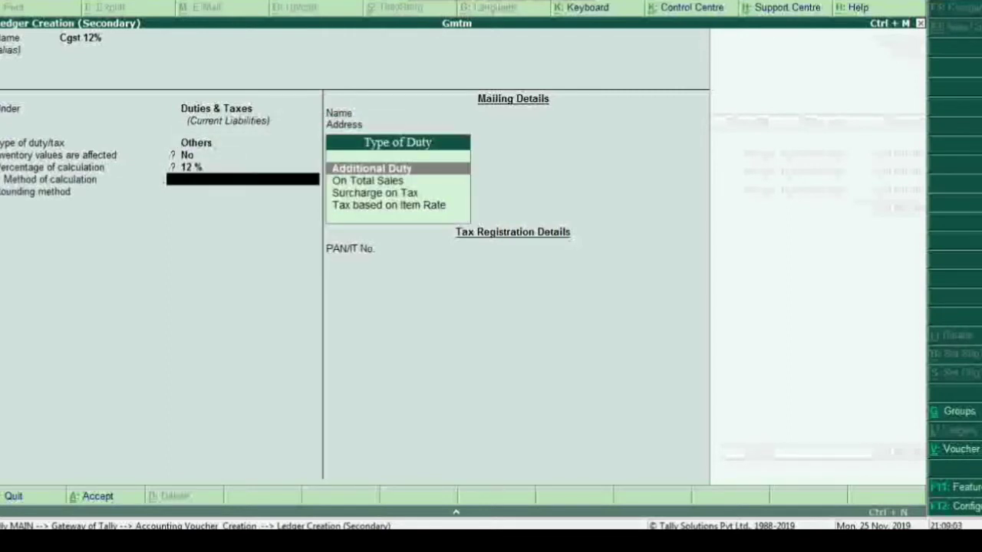
{"action": "key", "text": "Down"}
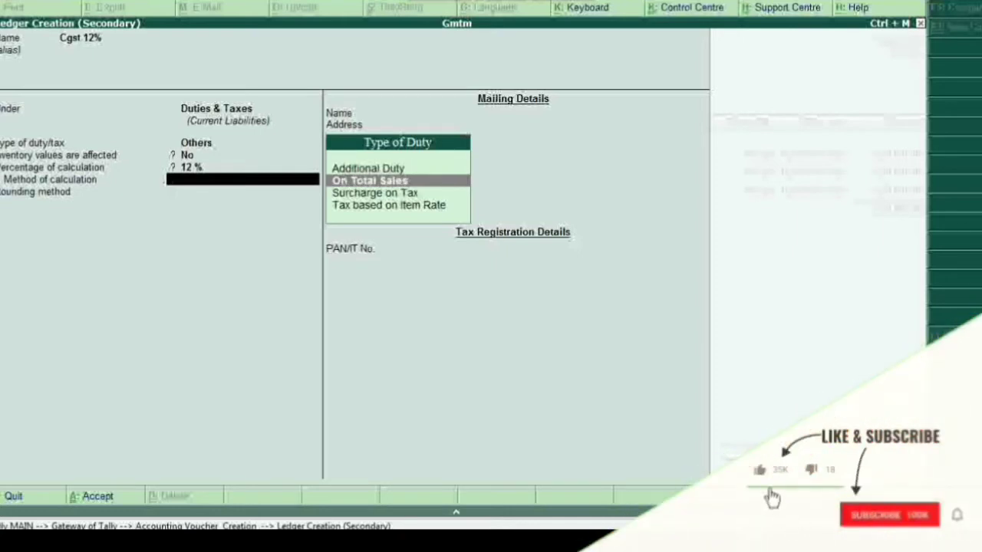
{"action": "key", "text": "Return"}
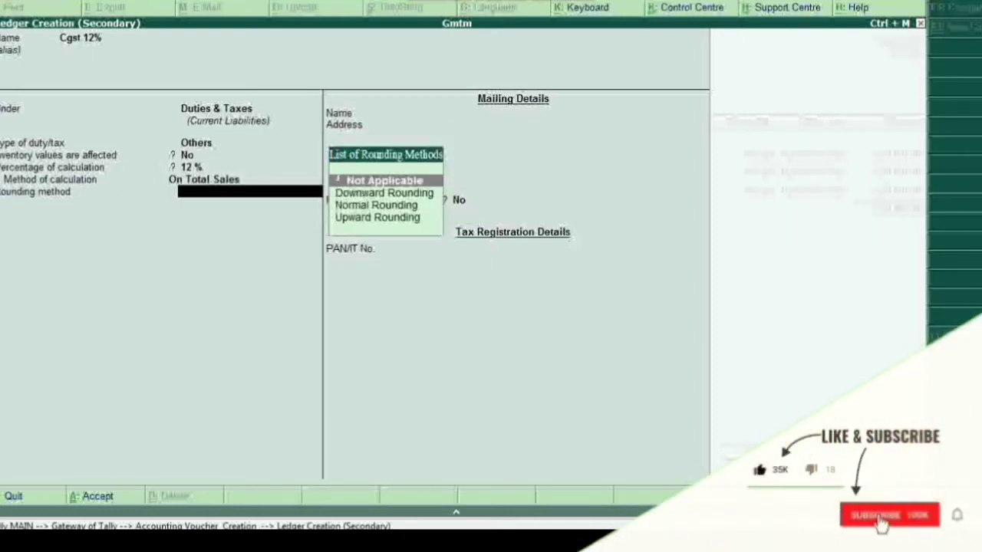
{"action": "key", "text": "Return"}
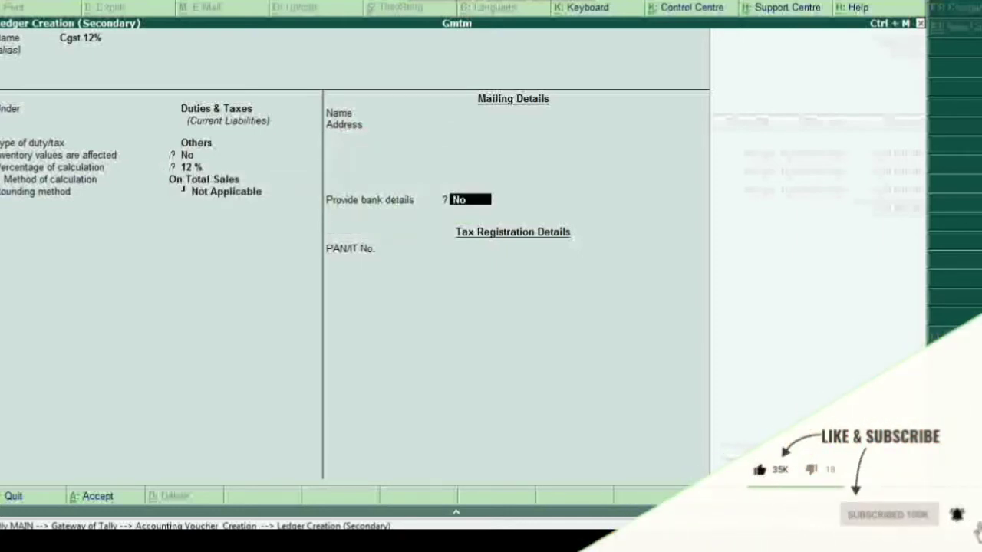
{"action": "key", "text": "Return"}
{"action": "key", "text": "Return"}
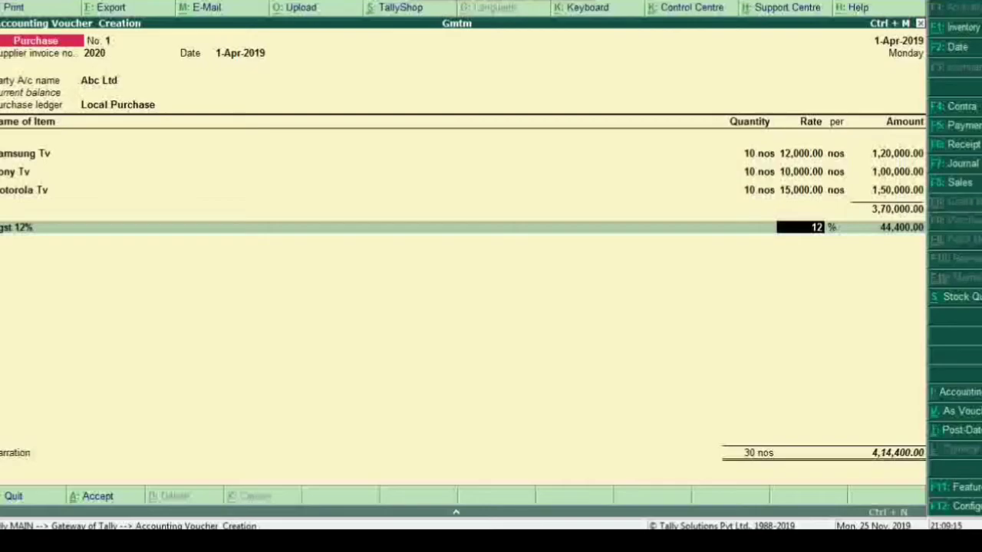
Check the CGST total in the Excel sheet and accept the voucher's CGST line at 12 %
{"action": "key", "text": "alt+Tab"}
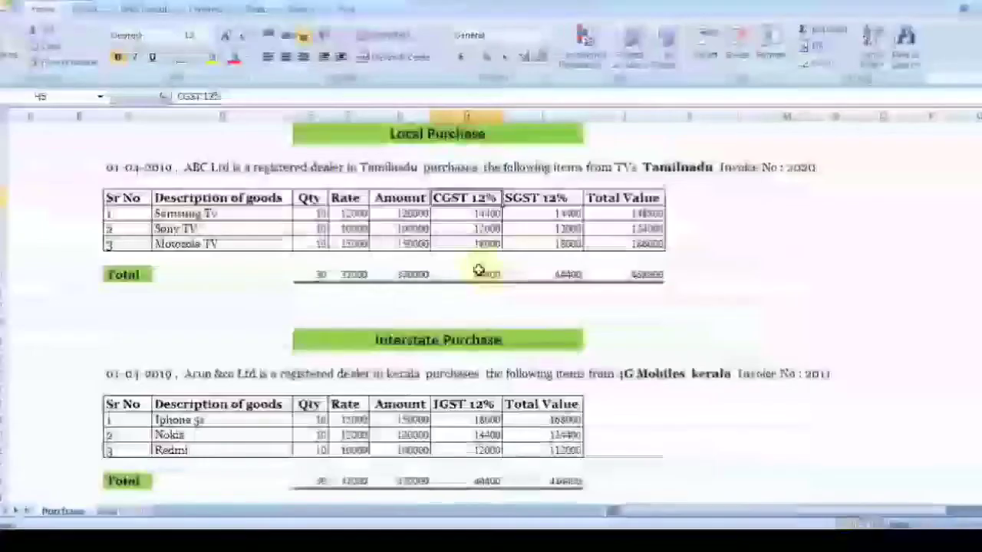
{"action": "left_click", "coordinate": [477, 272]}
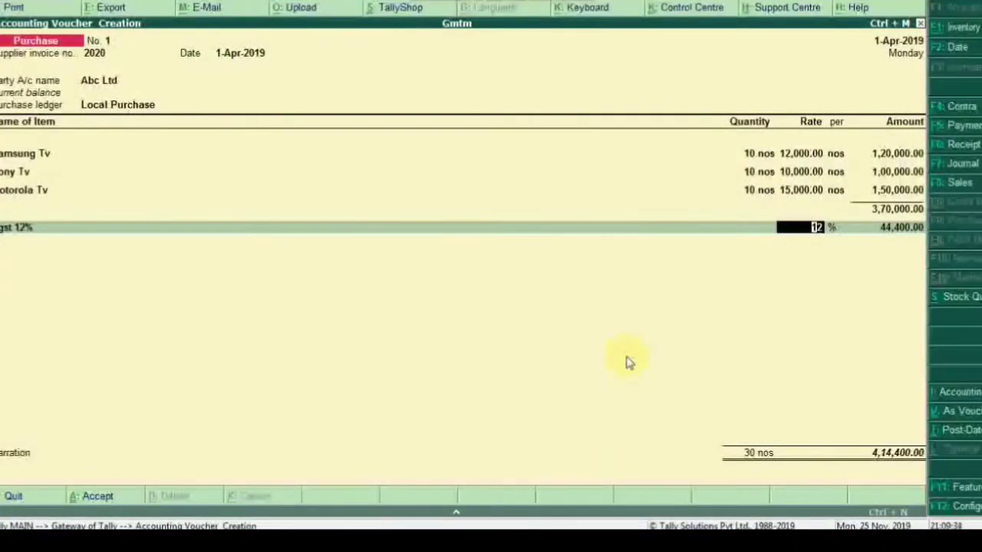
{"action": "key", "text": "Return"}
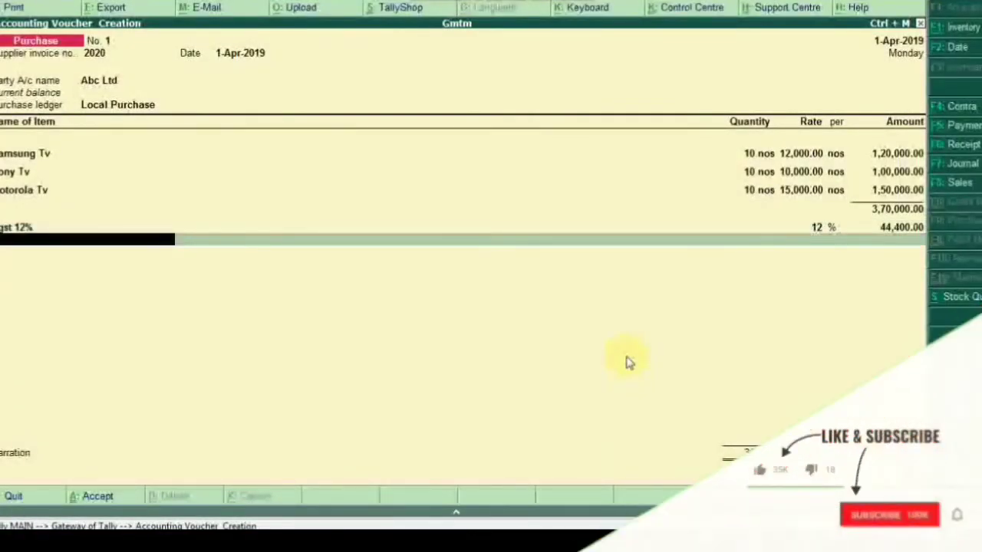
Start a new tax ledger named Sgst 12& from the voucher, keeping it under Duties & Taxes
{"action": "key", "text": "alt+c"}
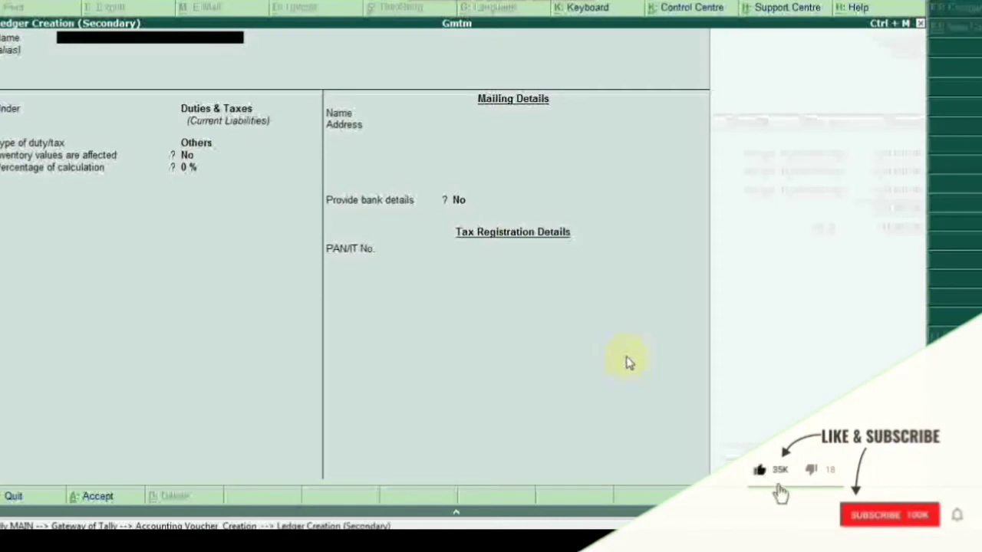
{"action": "type", "text": "Sgst"}
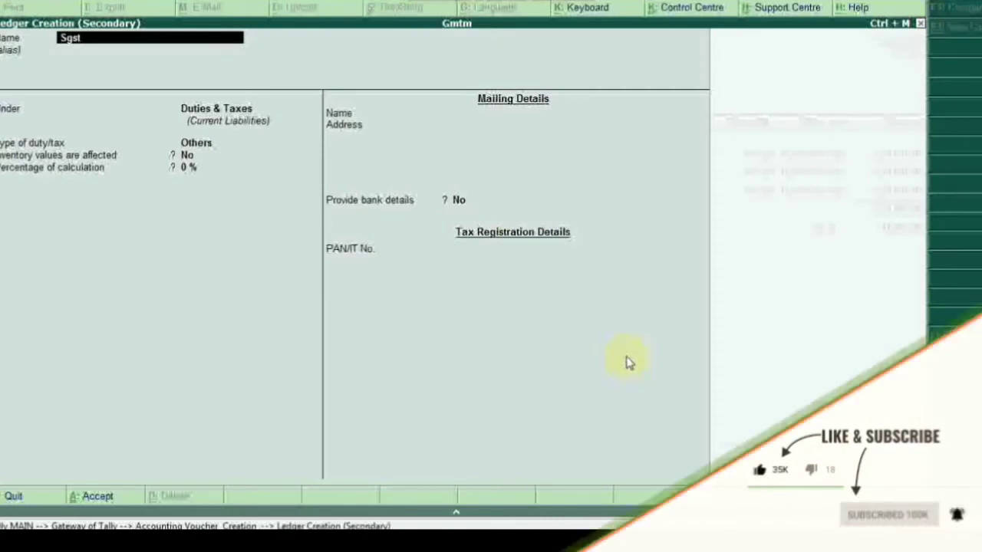
{"action": "key", "text": "Return"}
{"action": "key", "text": "BackSpace"}
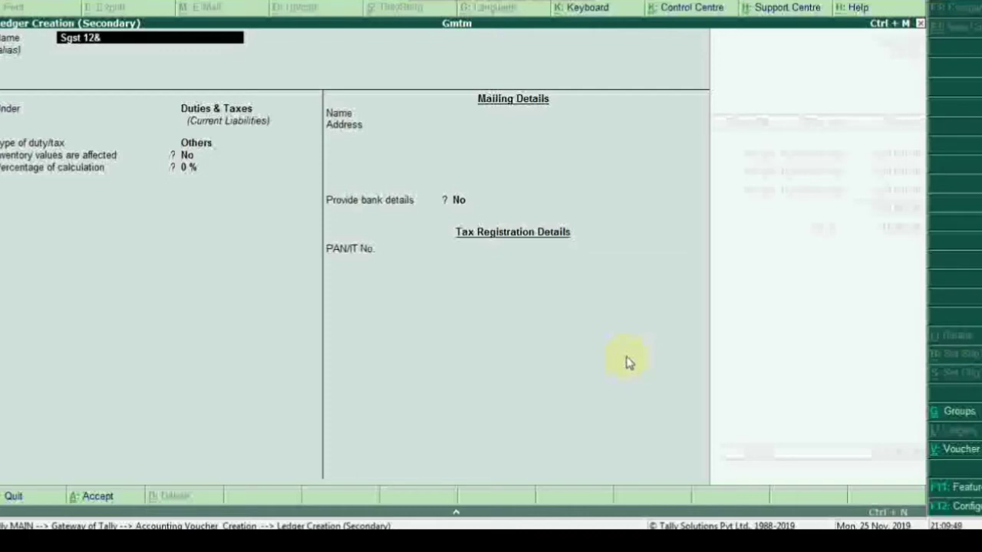
{"action": "key", "text": "Return"}
{"action": "key", "text": "Return"}
{"action": "key", "text": "Return"}
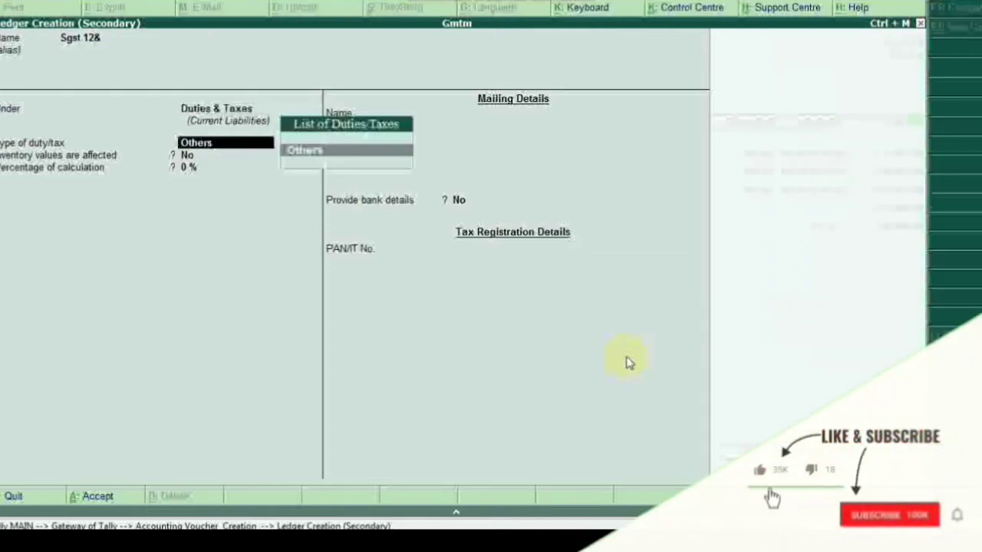
Set the SGST ledger to type Others, 12 % calculated On Total Sales, rounding Not Applicable and no bank details, and save it
{"action": "key", "text": "Return"}
{"action": "type", "text": "1"}
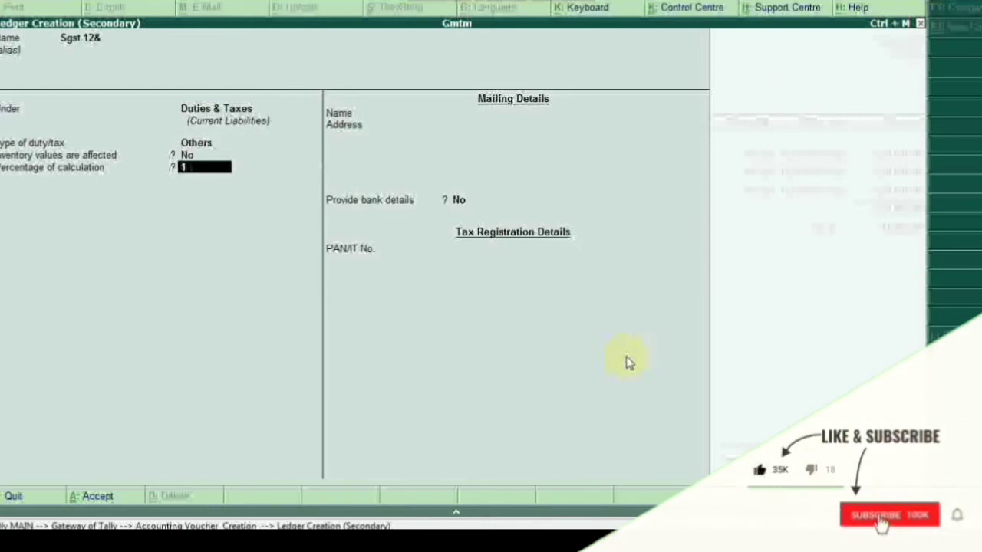
{"action": "type", "text": "2"}
{"action": "key", "text": "Return"}
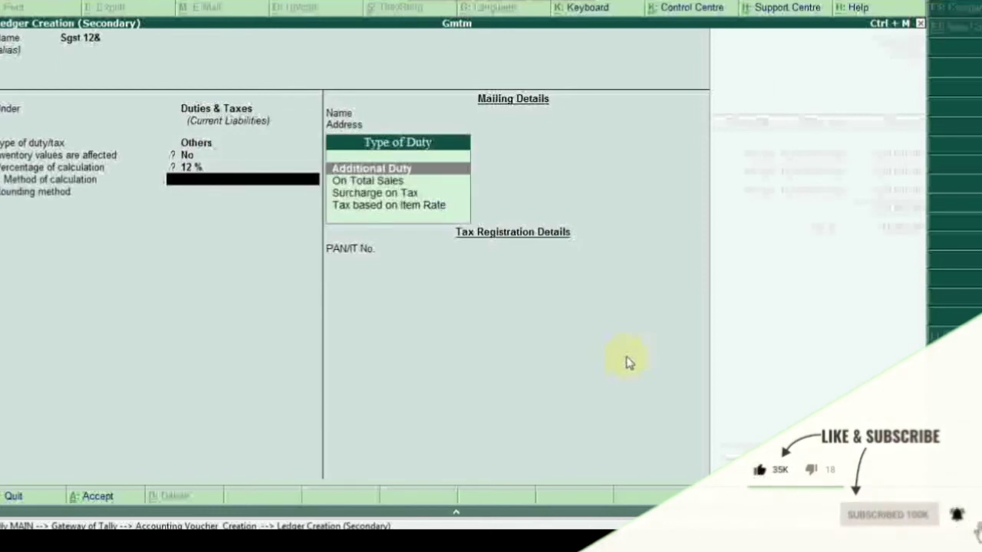
{"action": "key", "text": "Down"}
{"action": "key", "text": "Return"}
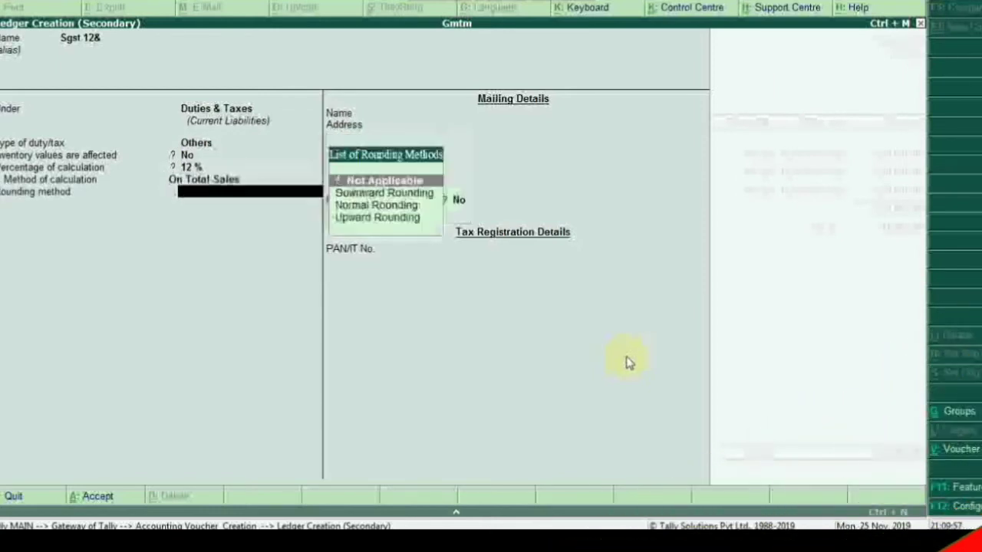
{"action": "key", "text": "Return"}
{"action": "key", "text": "Return"}
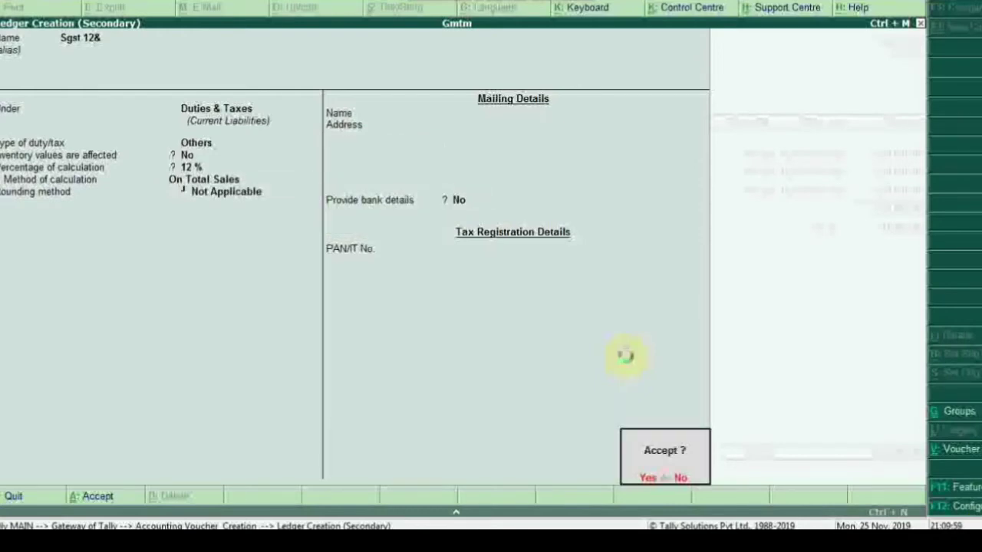
{"action": "key", "text": "Return"}
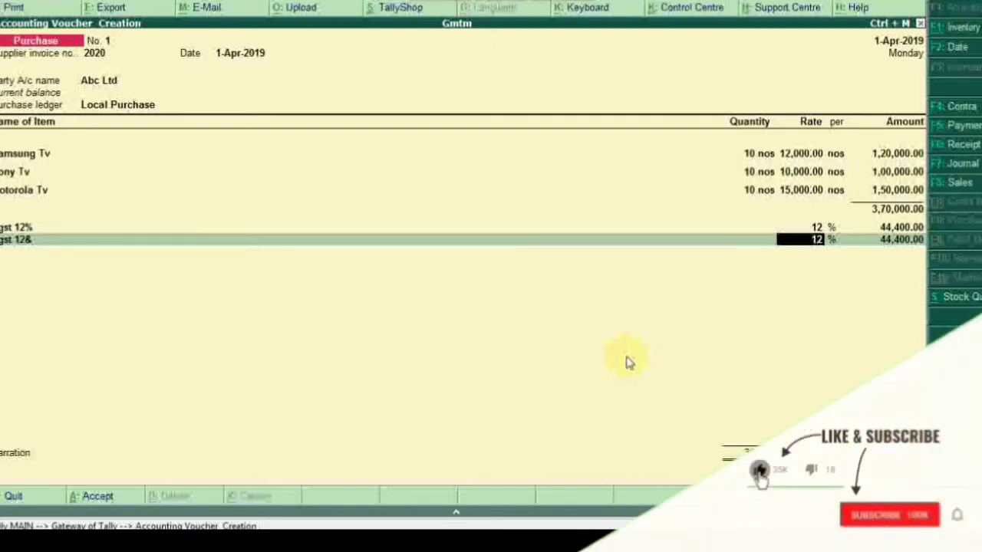
Accept the voucher's SGST line at 12 % and finish the list of tax ledgers
{"action": "key", "text": "Return"}
{"action": "key", "text": "Return"}
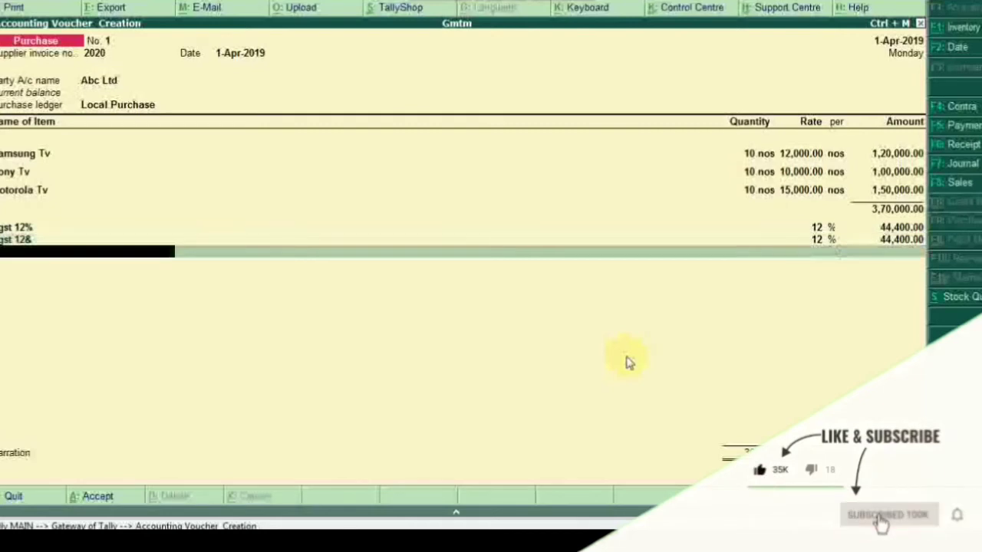
{"action": "key", "text": "Return"}
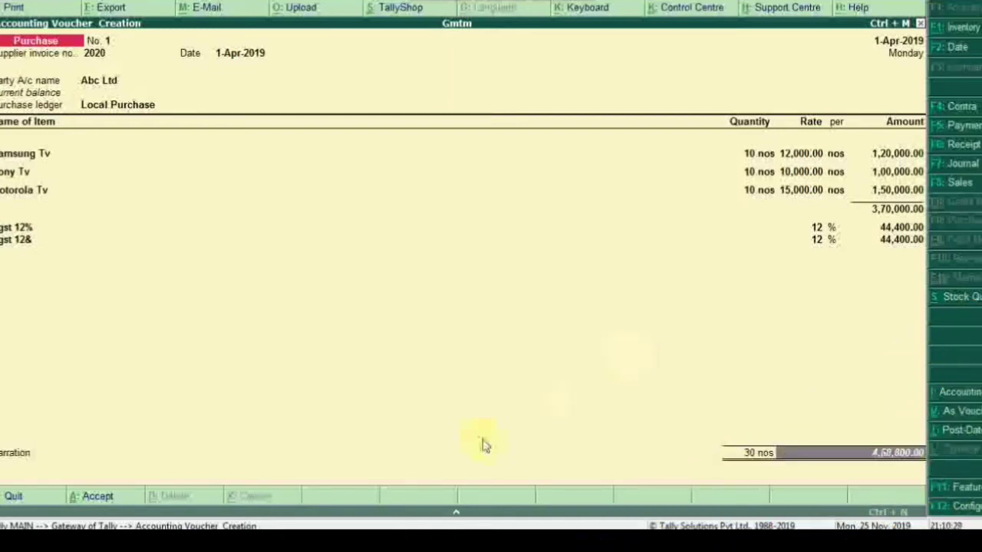
Compare the local purchase's total quantity and value in the Excel sheet with the Tally voucher, and save the voucher without a narration
{"action": "key", "text": "alt+Tab"}
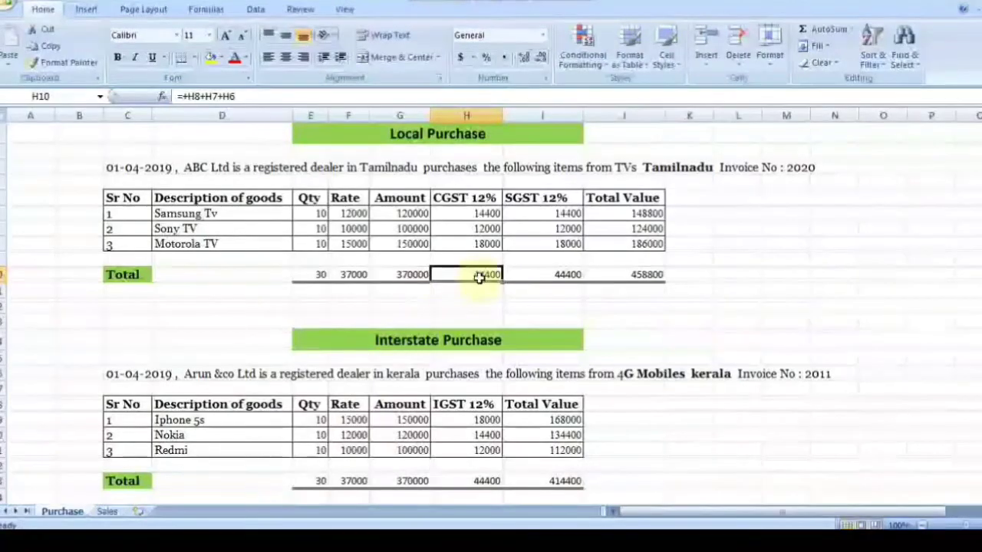
{"action": "left_click", "coordinate": [314, 274]}
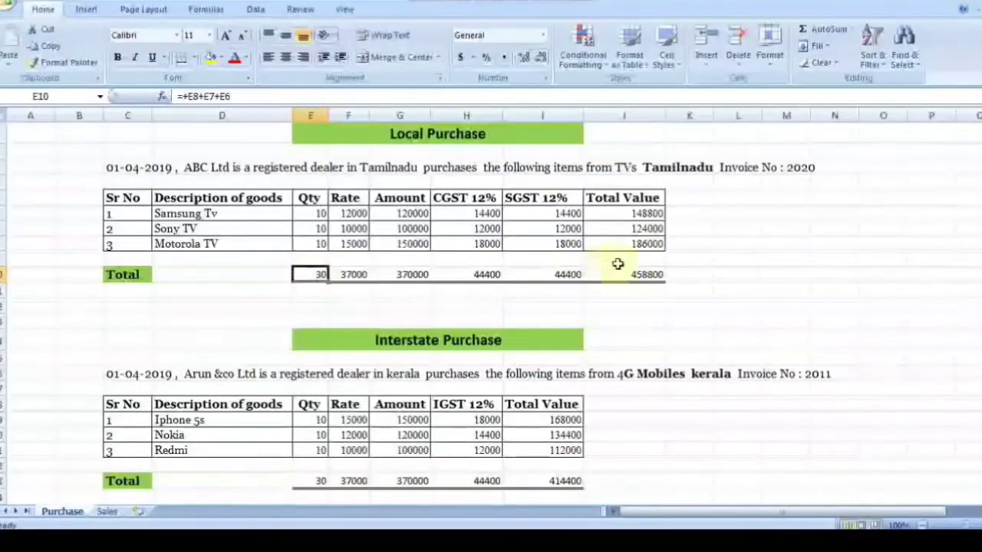
{"action": "left_click", "coordinate": [640, 274]}
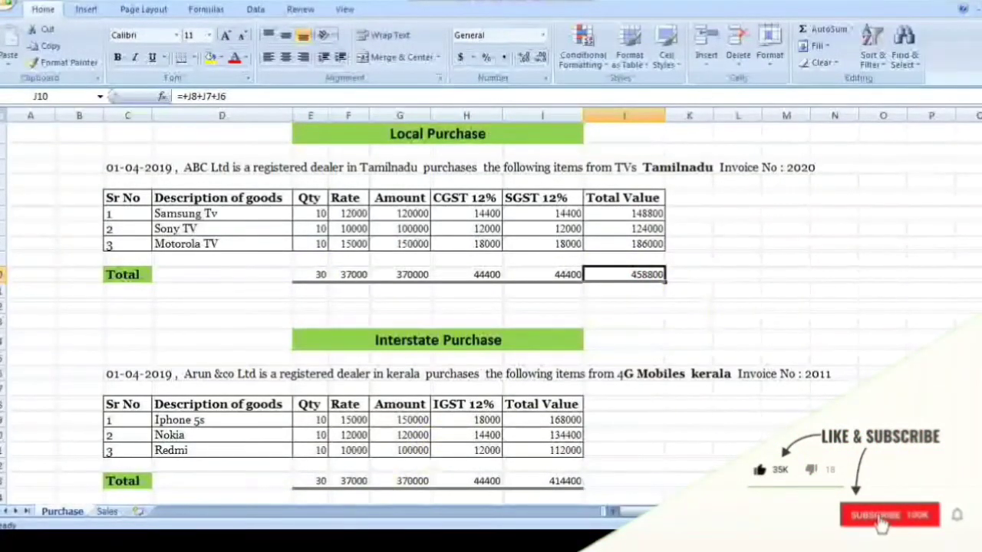
{"action": "mouse_move", "coordinate": [335, 541]}
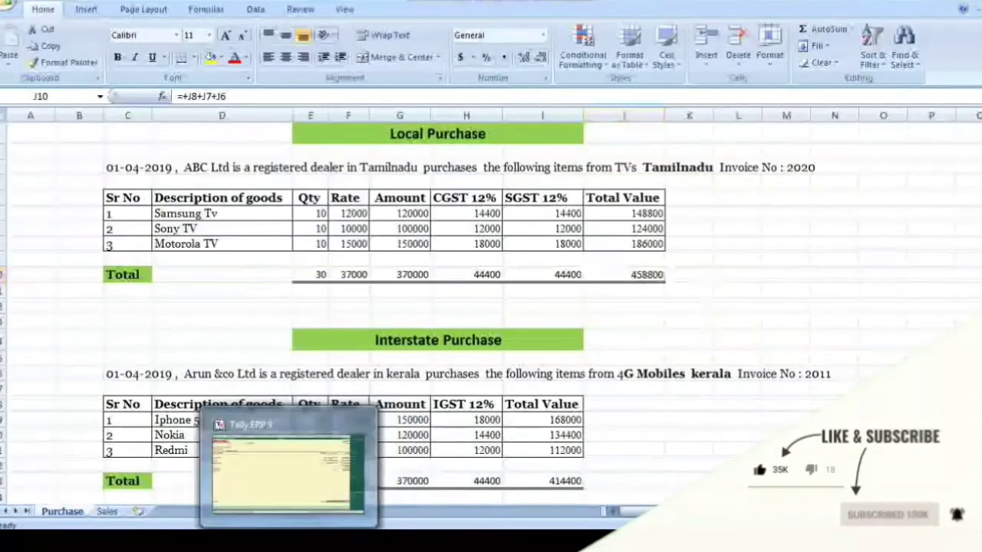
{"action": "left_click", "coordinate": [274, 541]}
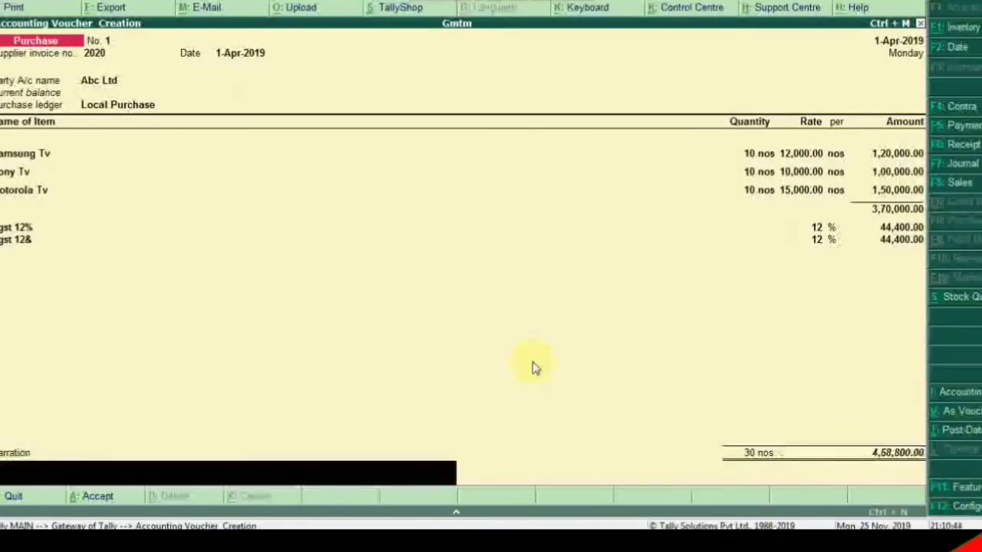
{"action": "key", "text": "Return"}
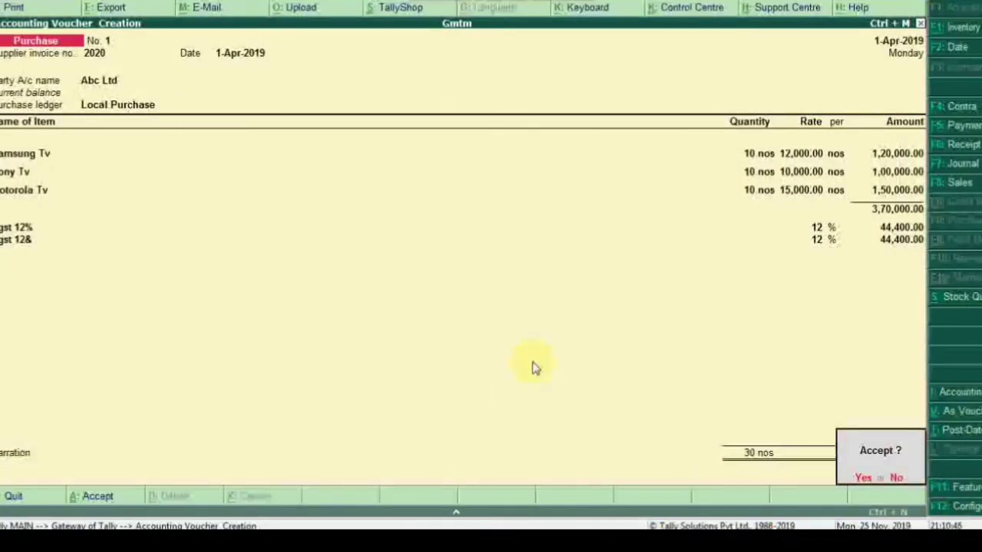
{"action": "key", "text": "Return"}
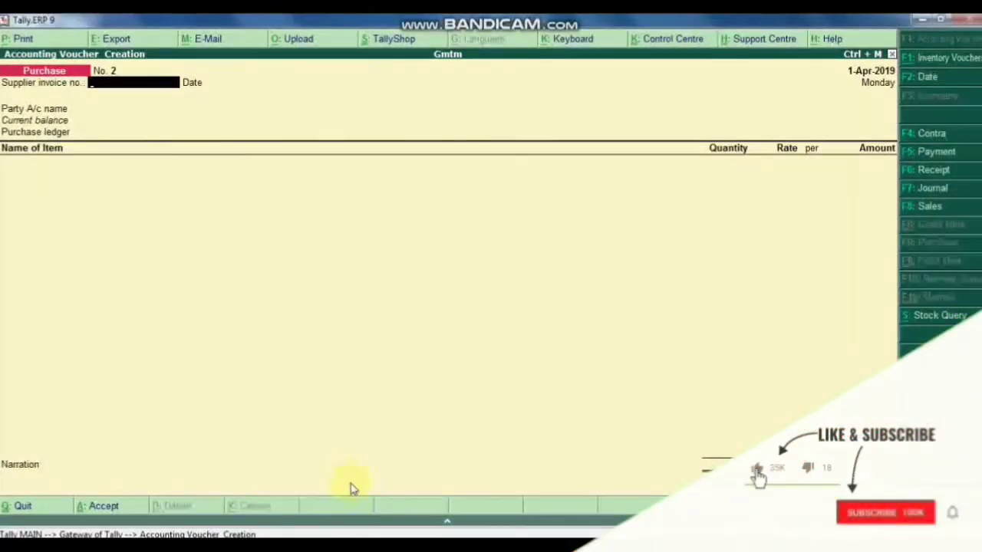
Review the Interstate Purchase details in the Excel sheet alongside the new blank purchase voucher in Tally
{"action": "key", "text": "alt+Tab"}
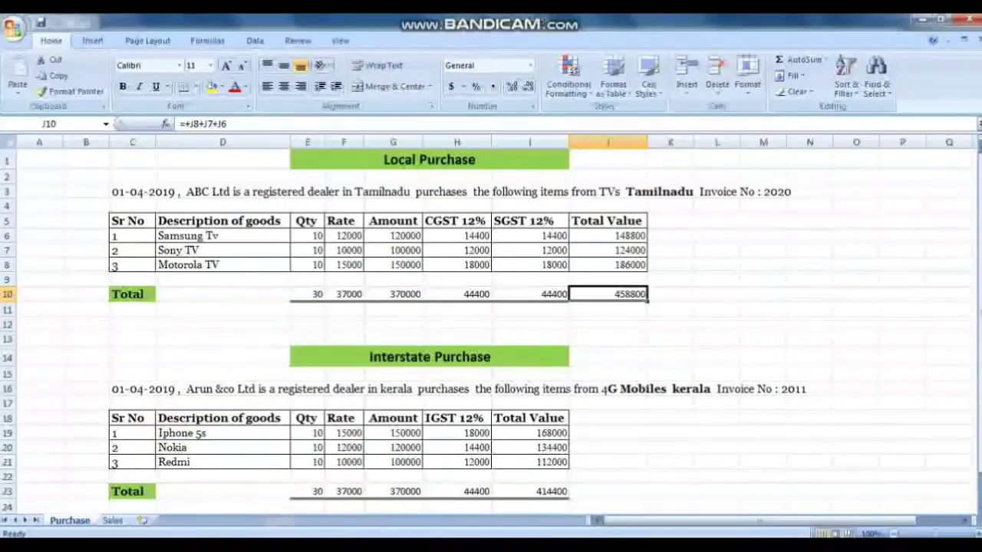
{"action": "key", "text": "alt+Tab"}
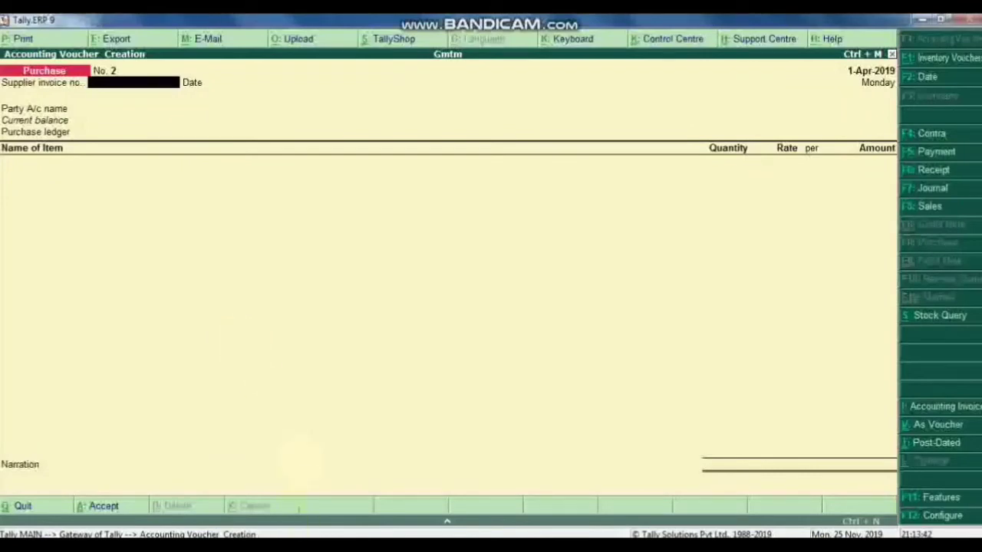
{"action": "left_click", "coordinate": [300, 533]}
{"action": "key", "text": "alt+Tab"}
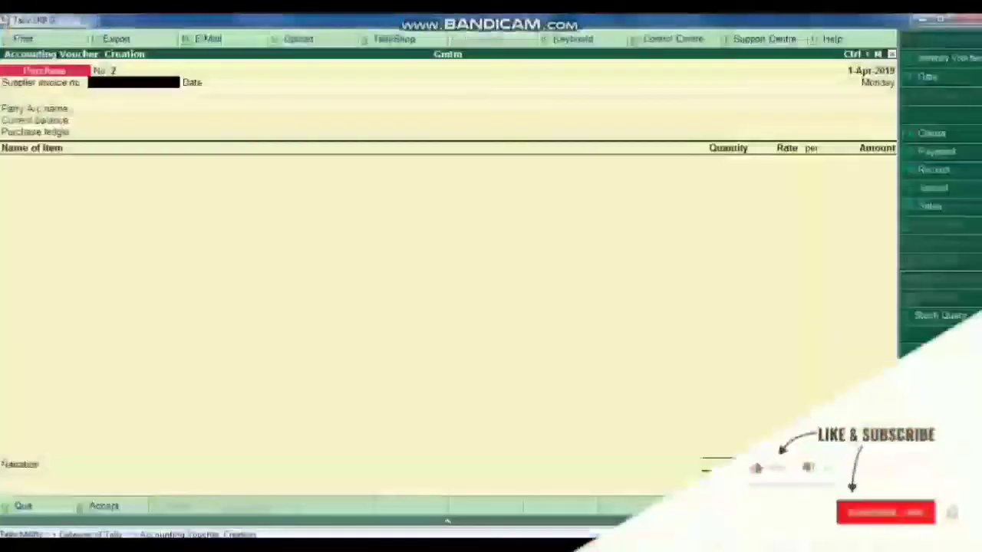
Set the purchase voucher's date to 1-4-2019
{"action": "key", "text": "F2"}
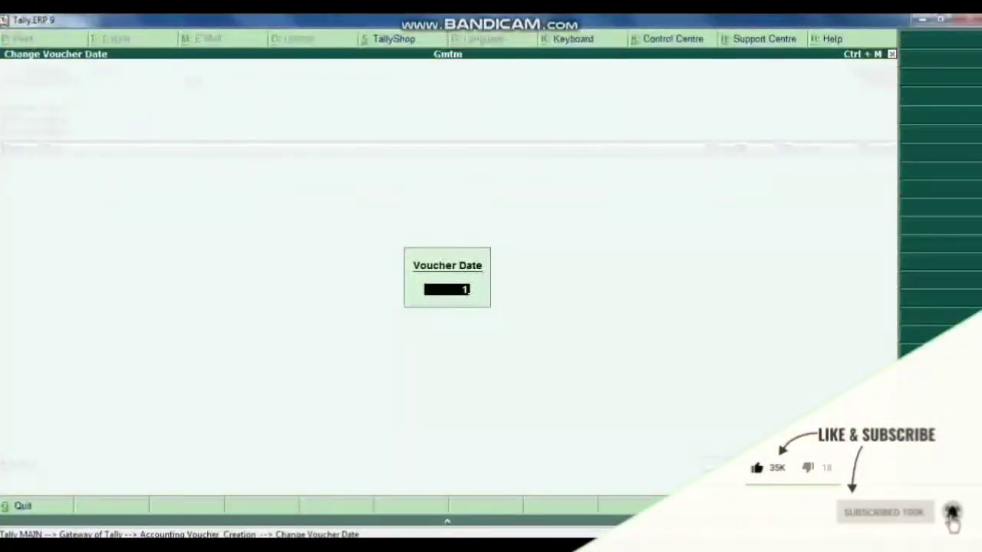
{"action": "type", "text": "1-"}
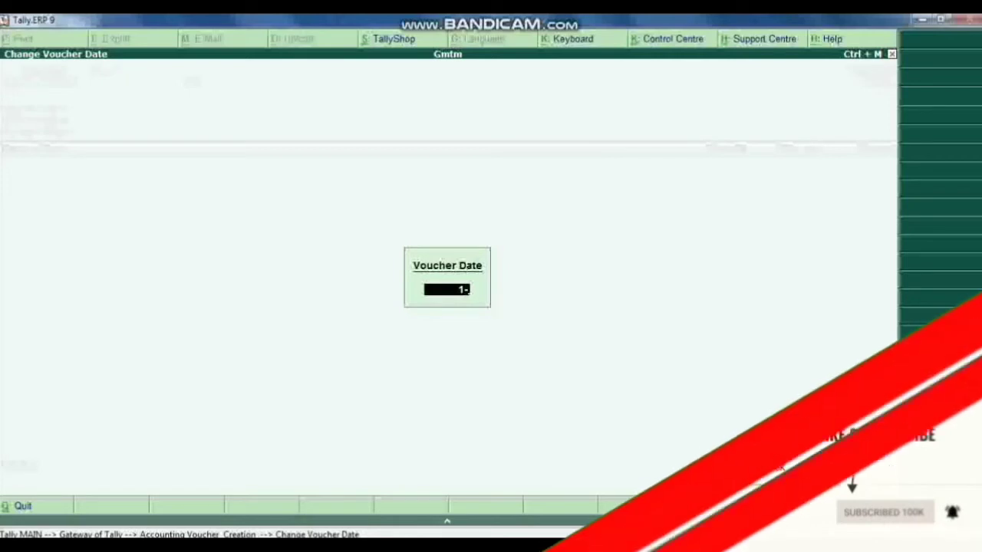
{"action": "type", "text": "4-2"}
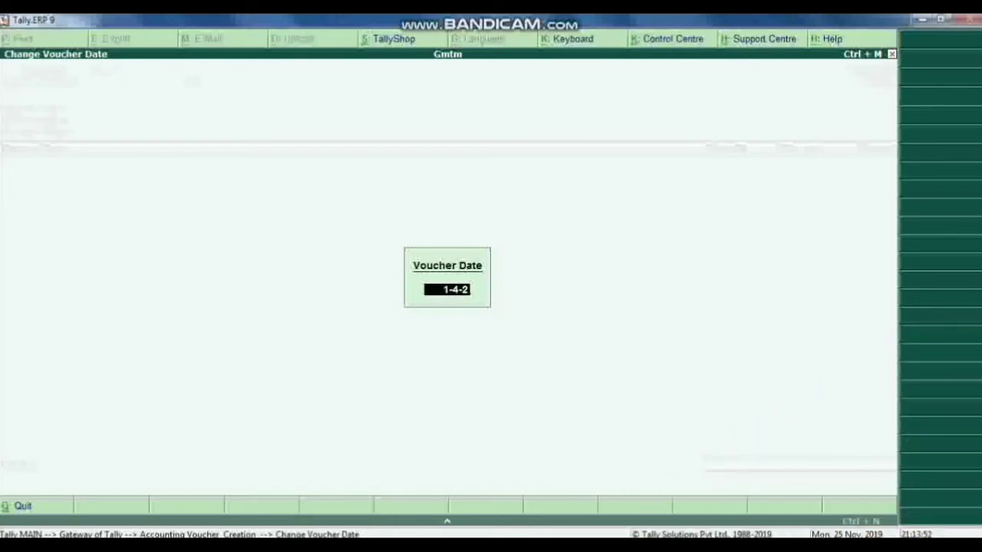
{"action": "type", "text": "019"}
{"action": "key", "text": "Return"}
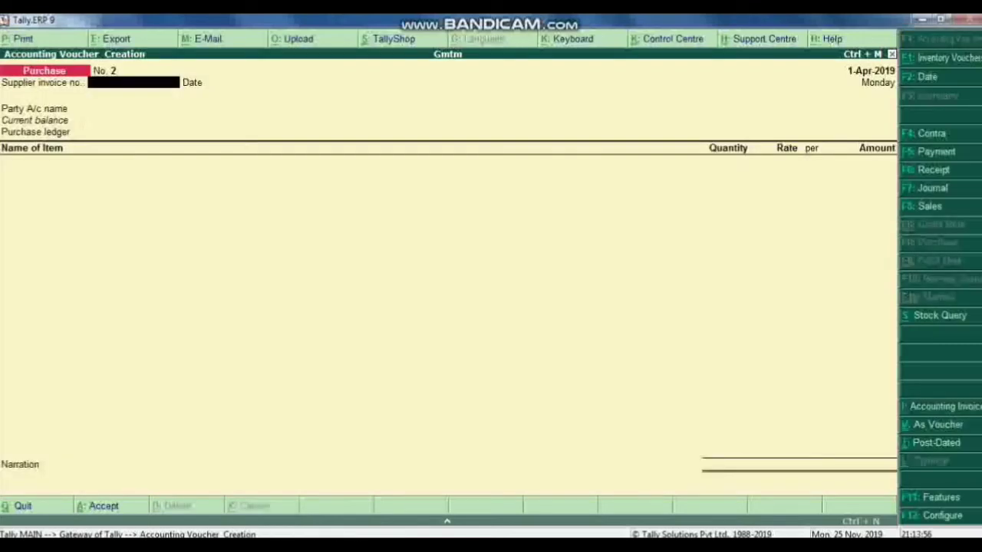
Look up the interstate invoice number in the Excel sheet and enter supplier invoice no. 2011 dated 1-Apr-2019 in the Tally voucher
{"action": "key", "text": "alt+Tab"}
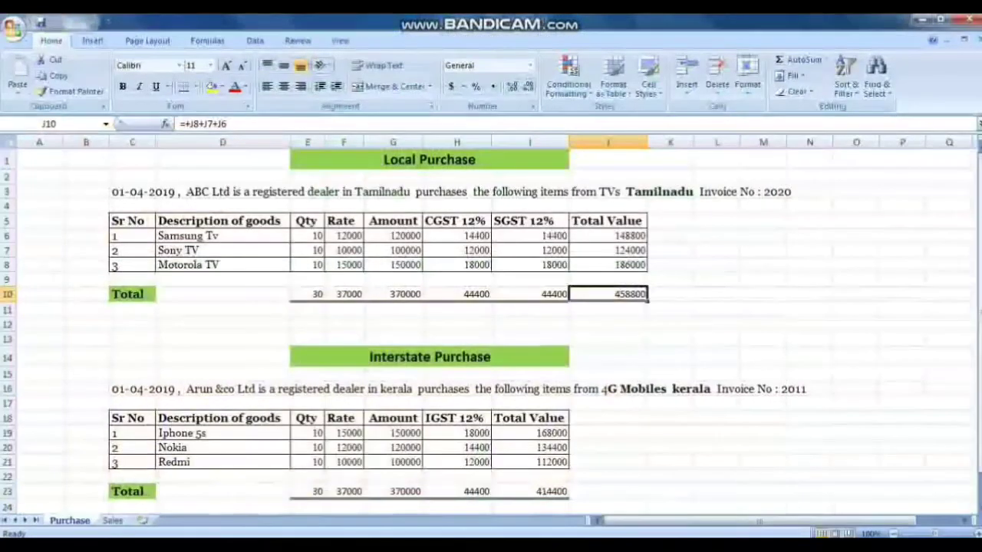
{"action": "left_click", "coordinate": [792, 390]}
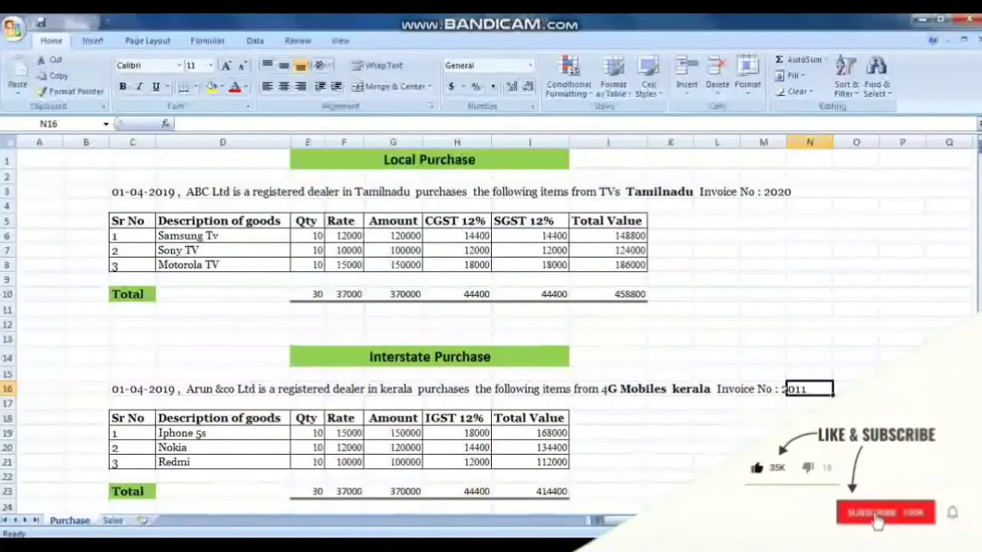
{"action": "key", "text": "alt+Tab"}
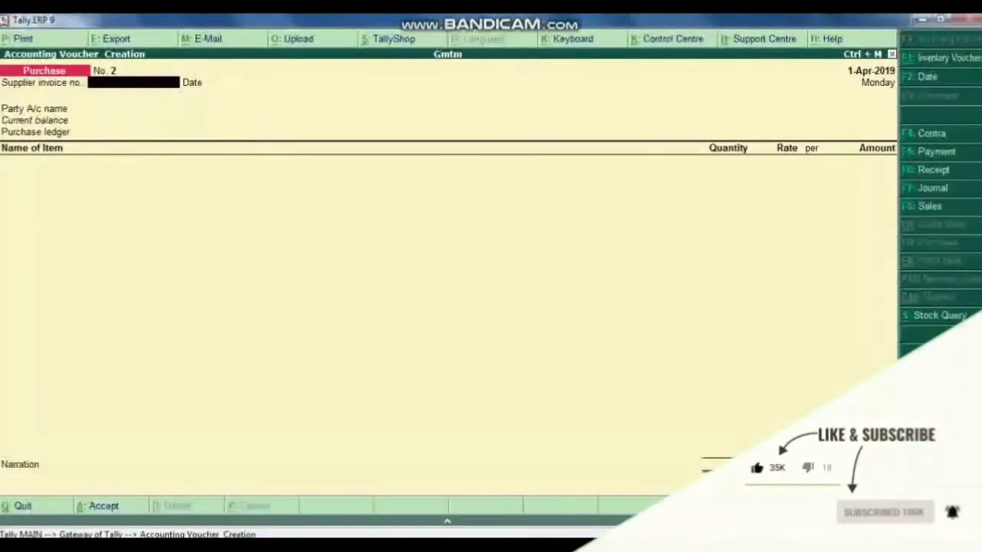
{"action": "type", "text": "2011"}
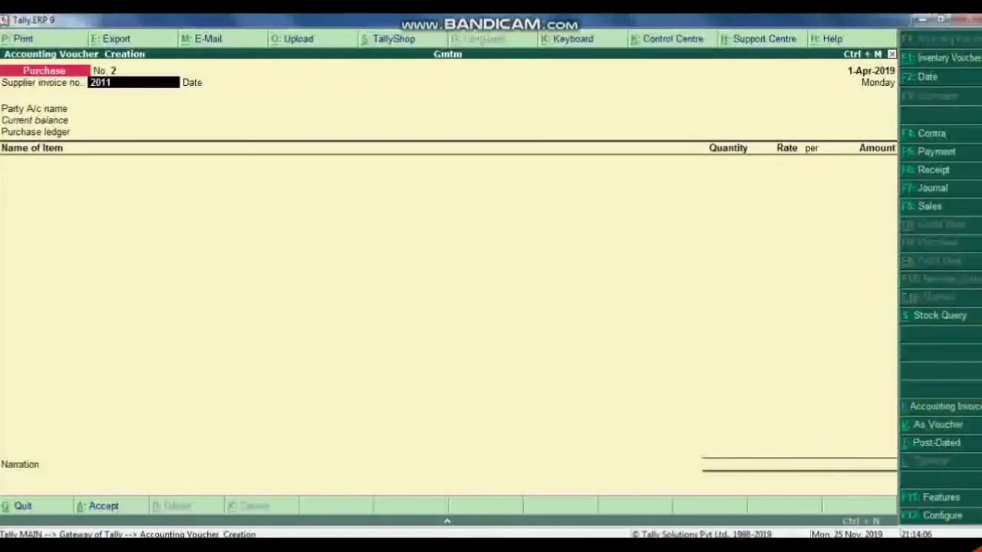
{"action": "key", "text": "Return"}
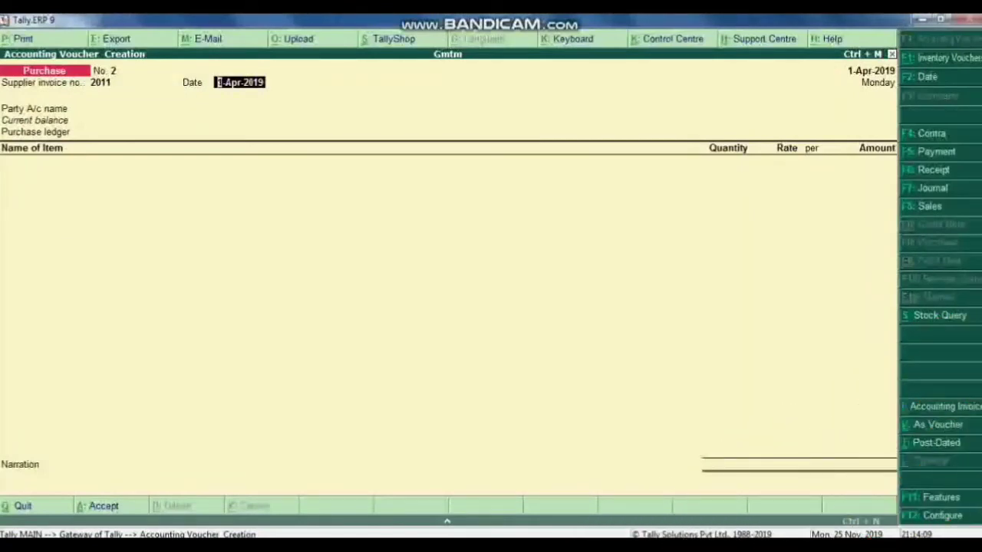
{"action": "key", "text": "Return"}
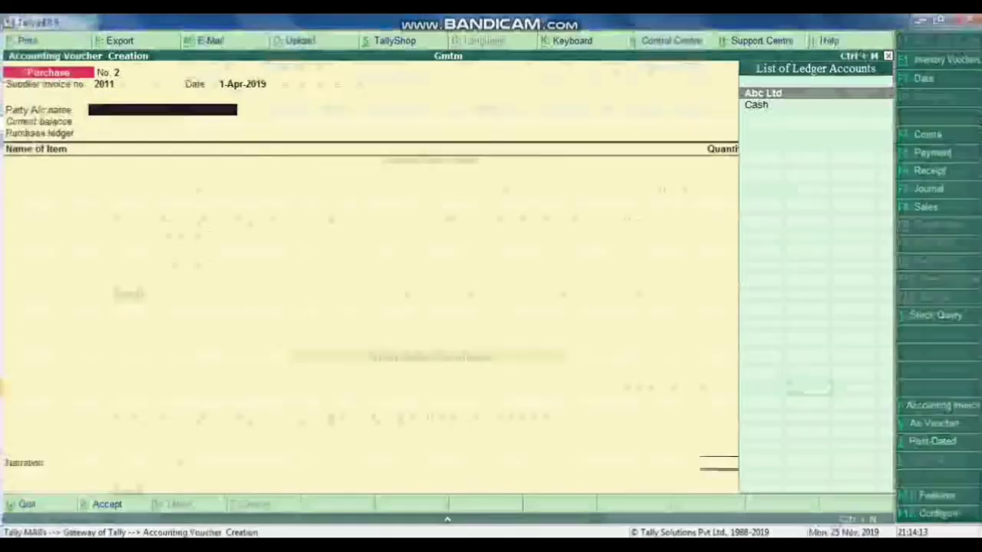
Check the interstate party in the Excel sheet and create a party ledger named Arun &Co Ltd in Tally, without an alias
{"action": "key", "text": "alt+Tab"}
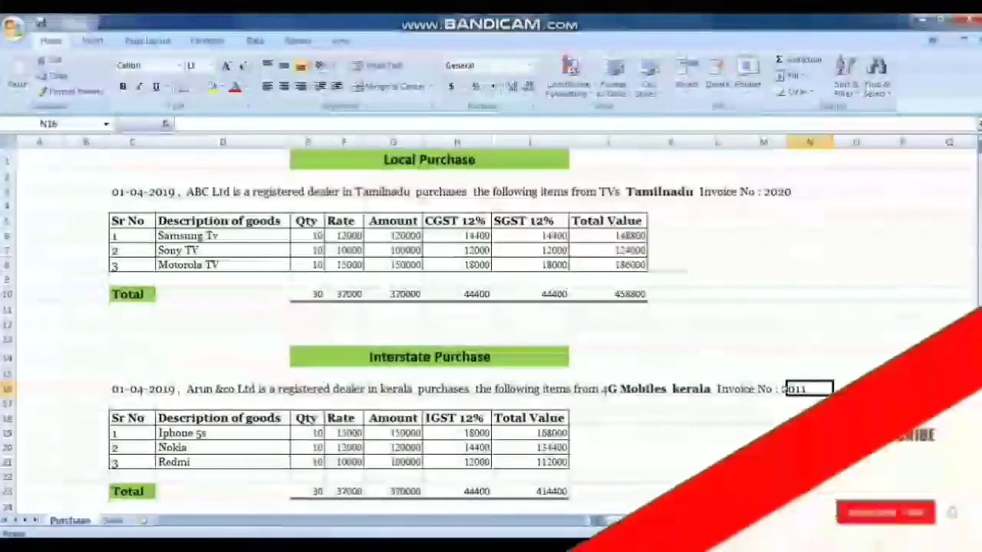
{"action": "key", "text": "alt+Tab"}
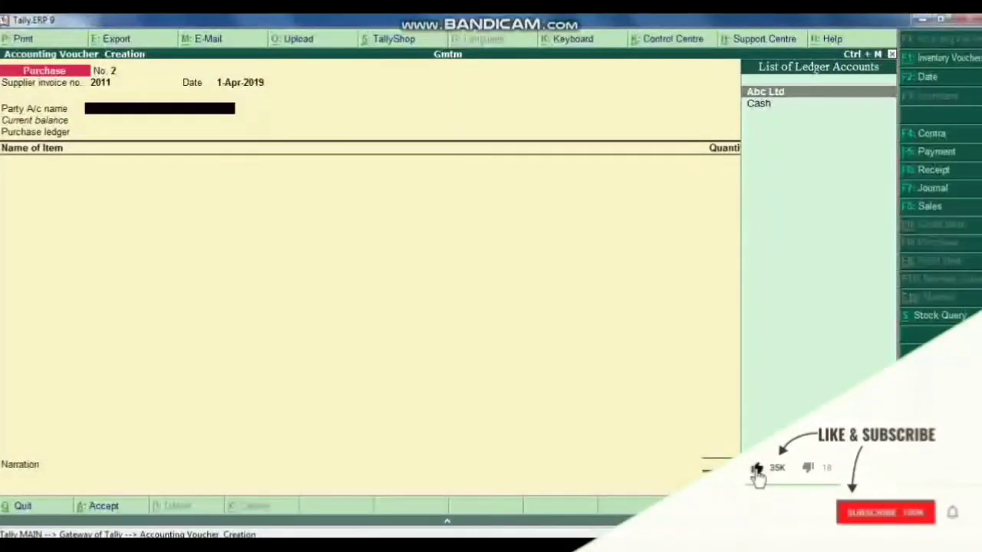
{"action": "key", "text": "alt+c"}
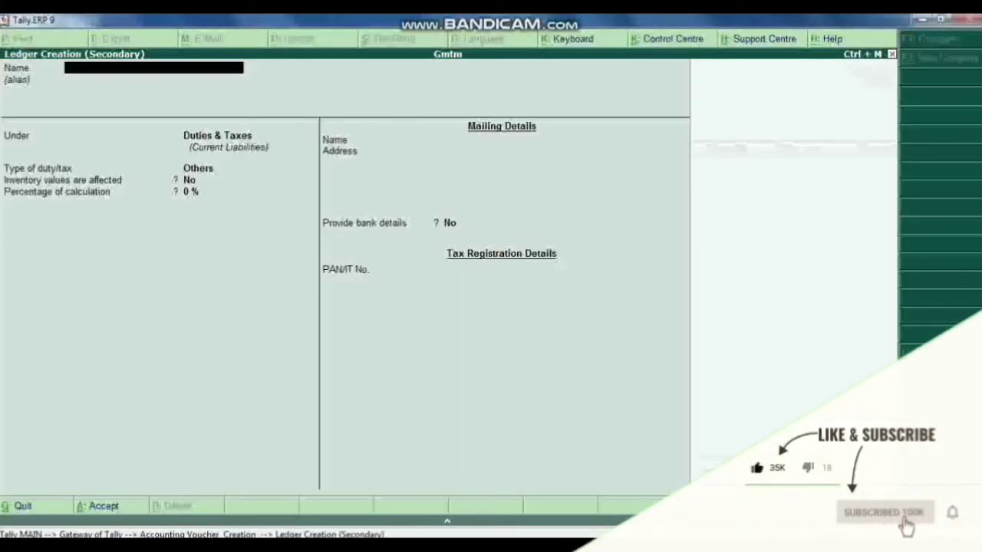
{"action": "type", "text": "A"}
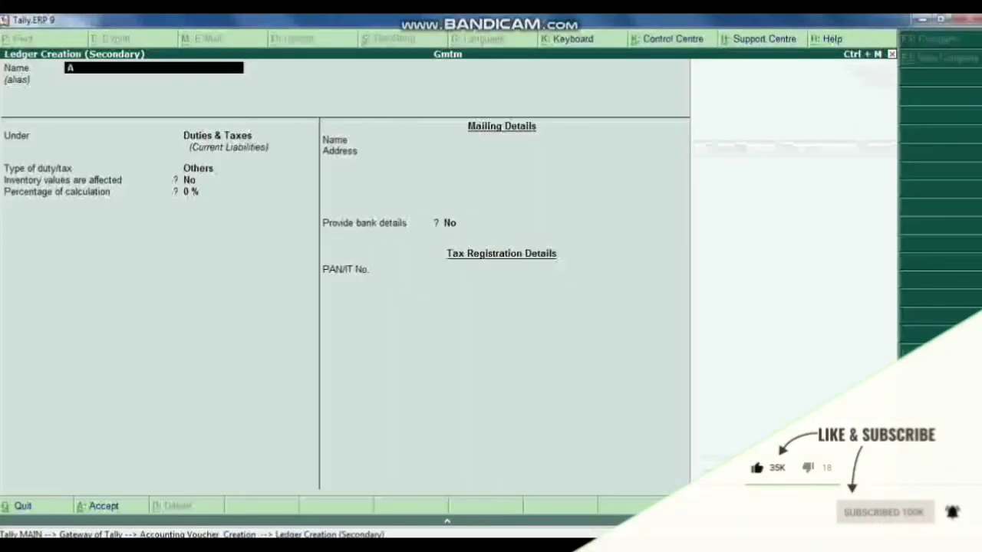
{"action": "type", "text": "er"}
{"action": "key", "text": "BackSpace"}
{"action": "key", "text": "BackSpace"}
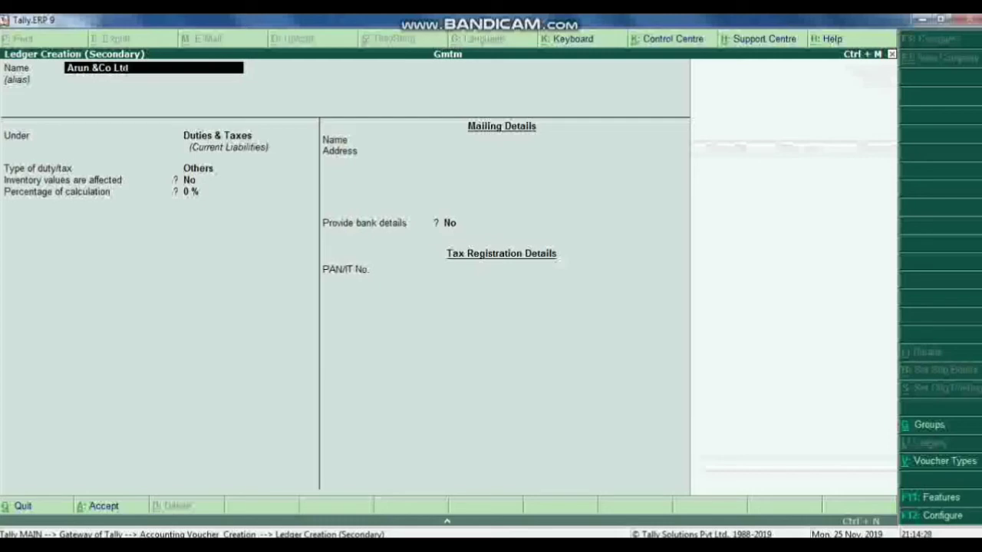
{"action": "key", "text": "Return"}
{"action": "key", "text": "Return"}
Place the Arun &Co Ltd ledger under the Sundry Creditors group
{"action": "type", "text": "Su"}
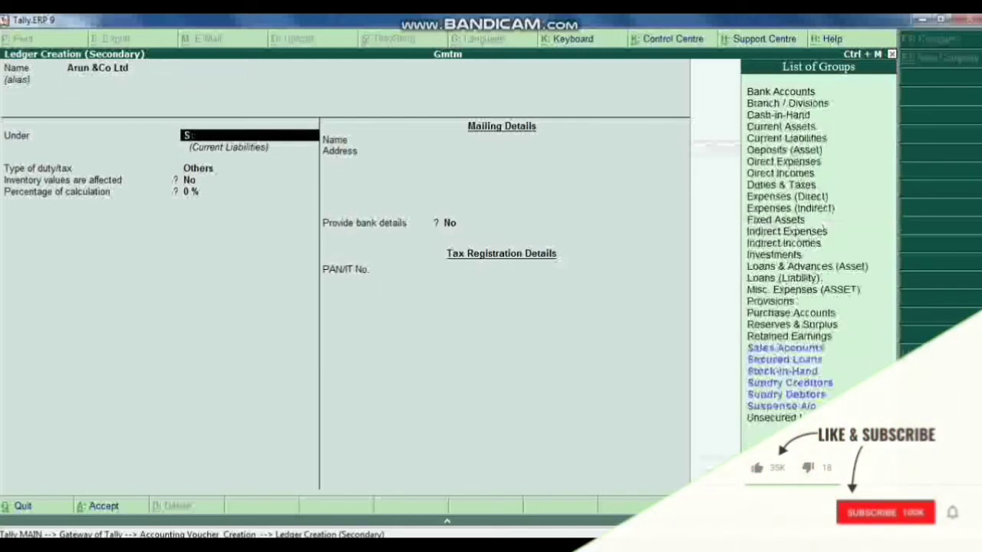
{"action": "key", "text": "Down"}
{"action": "key", "text": "Down"}
{"action": "key", "text": "Up"}
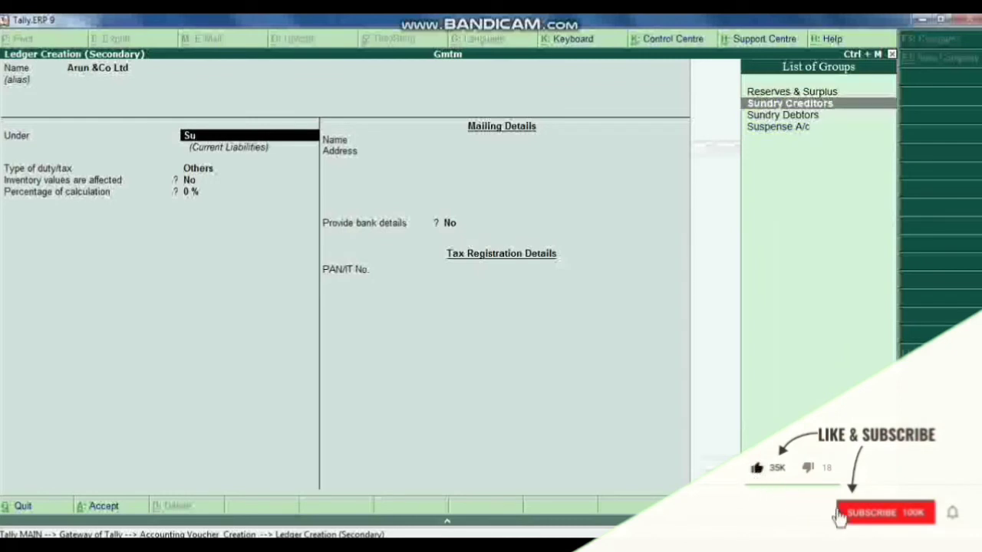
{"action": "key", "text": "Return"}
Keep the ledger's default billing, mailing and tax details with state Tamil Nadu, save it, and accept the supplier's party details
{"action": "key", "text": "Return"}
{"action": "key", "text": "Return"}
{"action": "key", "text": "Return"}
{"action": "key", "text": "Return"}
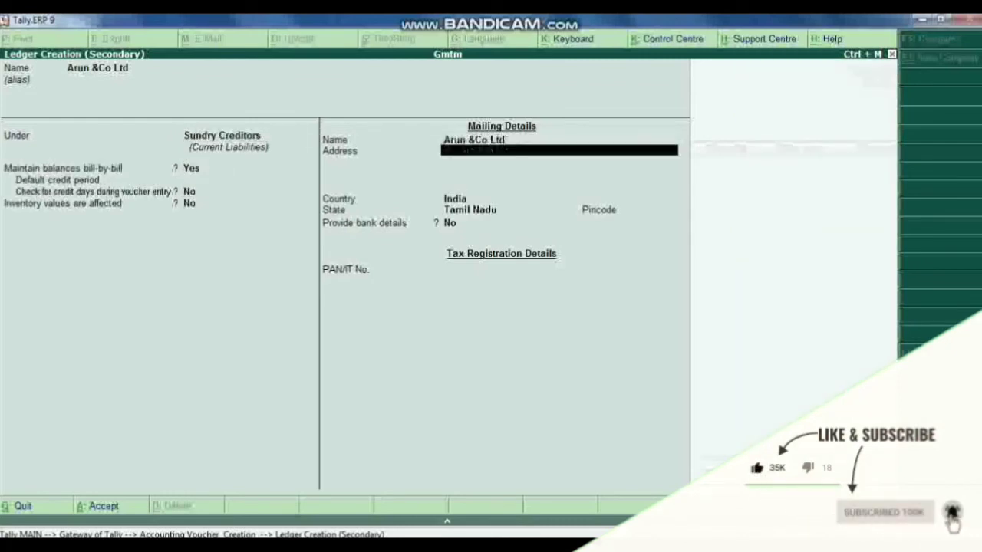
{"action": "key", "text": "Return"}
{"action": "key", "text": "Return"}
{"action": "key", "text": "Return"}
{"action": "key", "text": "Return"}
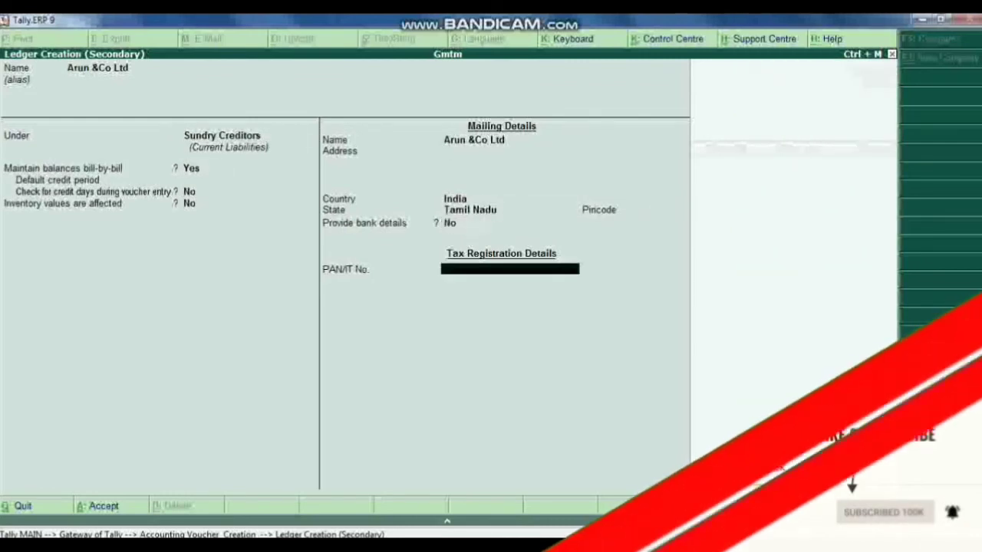
{"action": "key", "text": "Return"}
{"action": "key", "text": "y"}
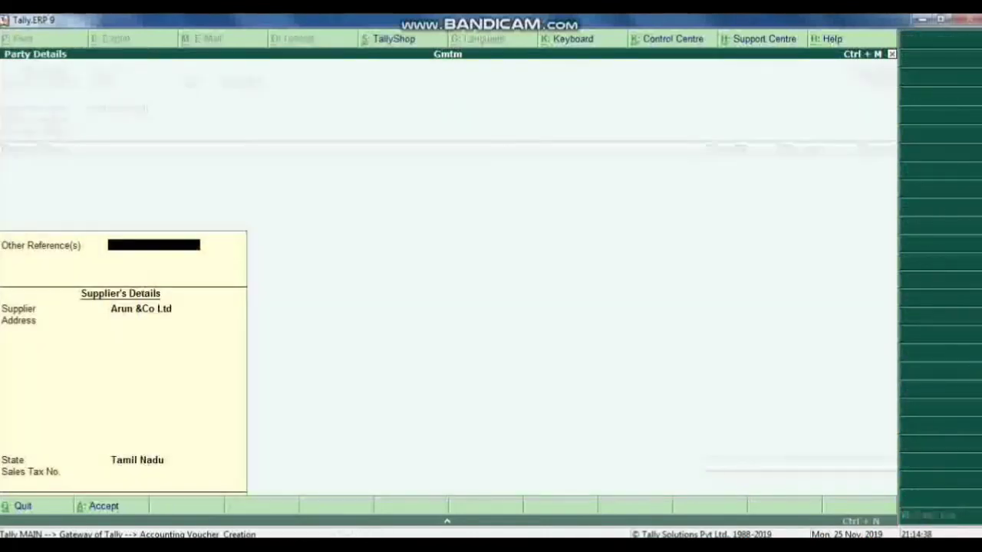
{"action": "key", "text": "Return"}
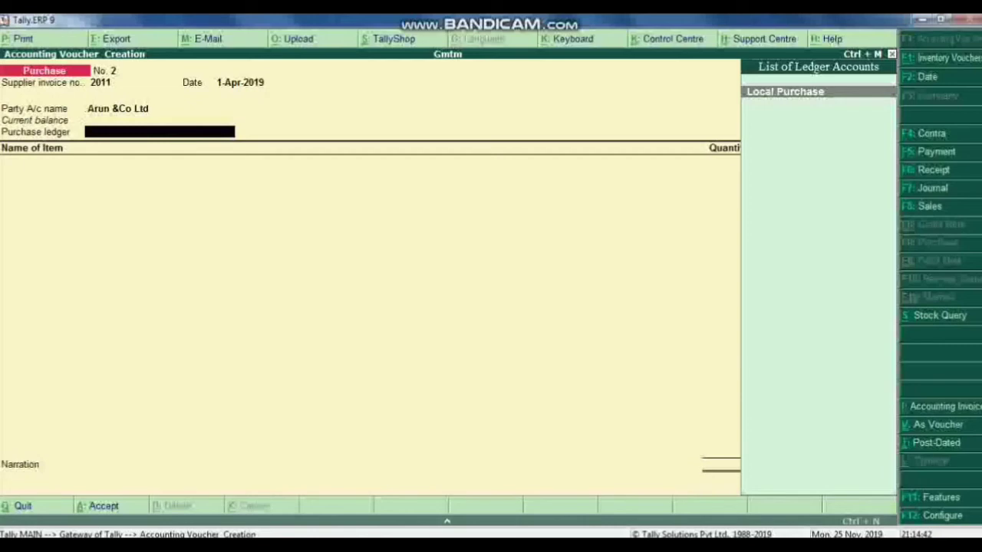
Start a new purchase ledger from the voucher and enter its name beginning with "Interstate P"
{"action": "key", "text": "alt+c"}
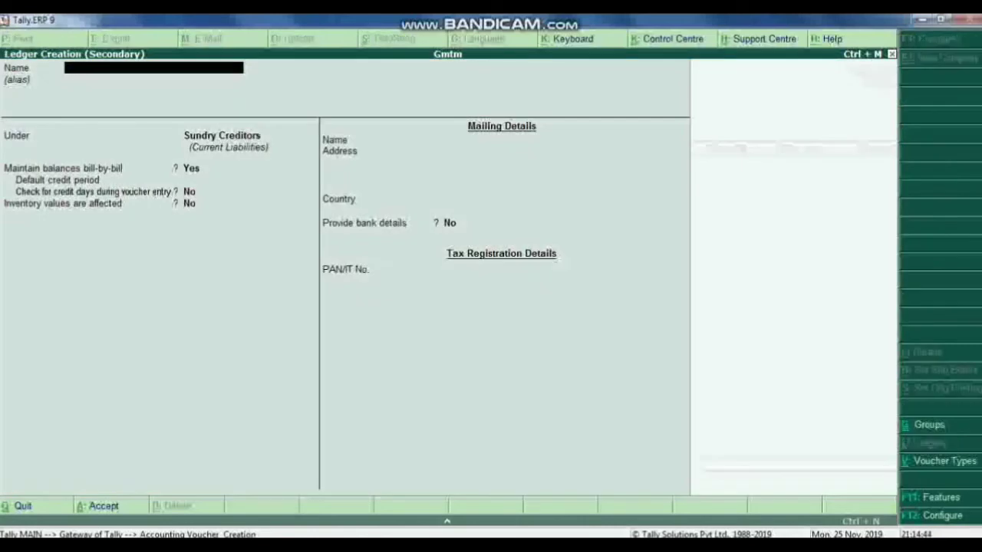
{"action": "type", "text": "In"}
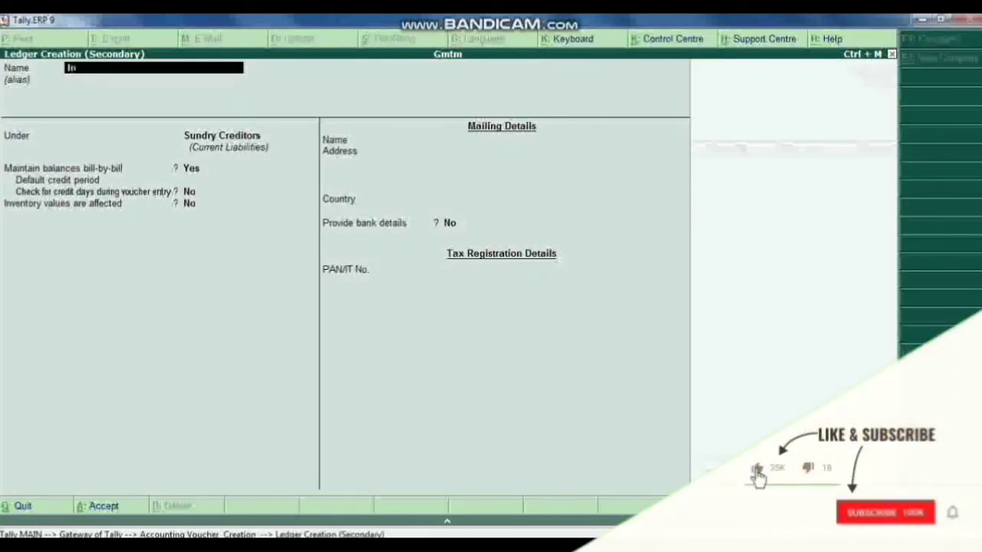
{"action": "type", "text": "tersta"}
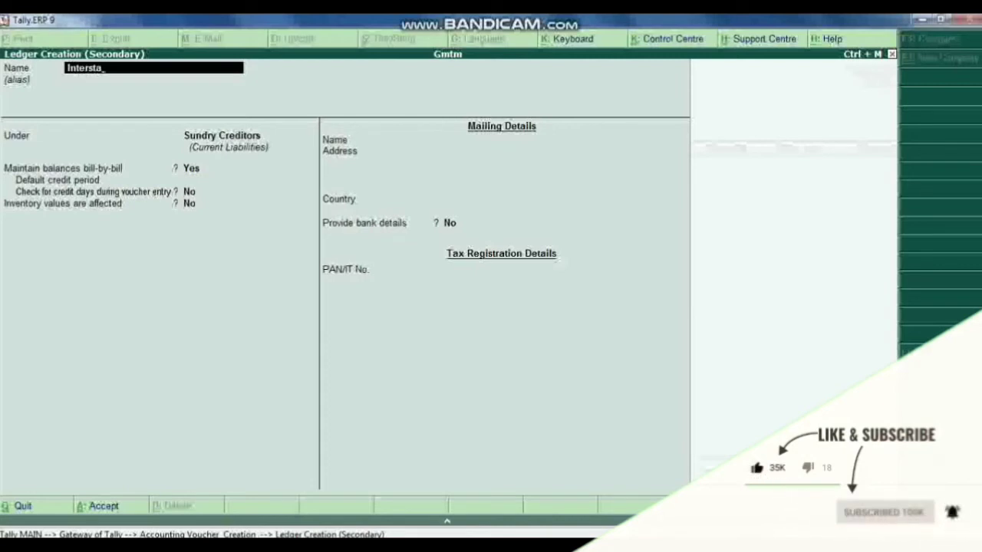
{"action": "type", "text": "te P"}
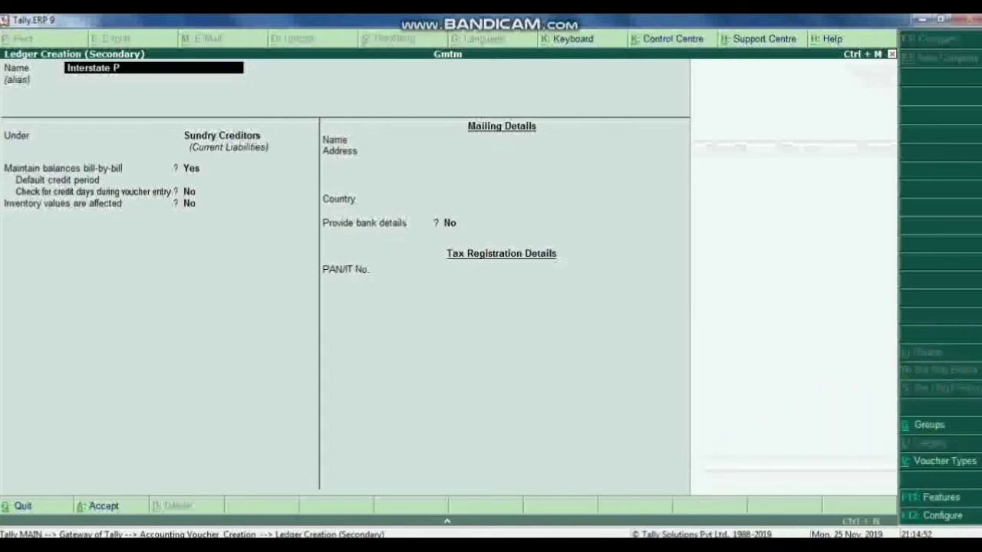